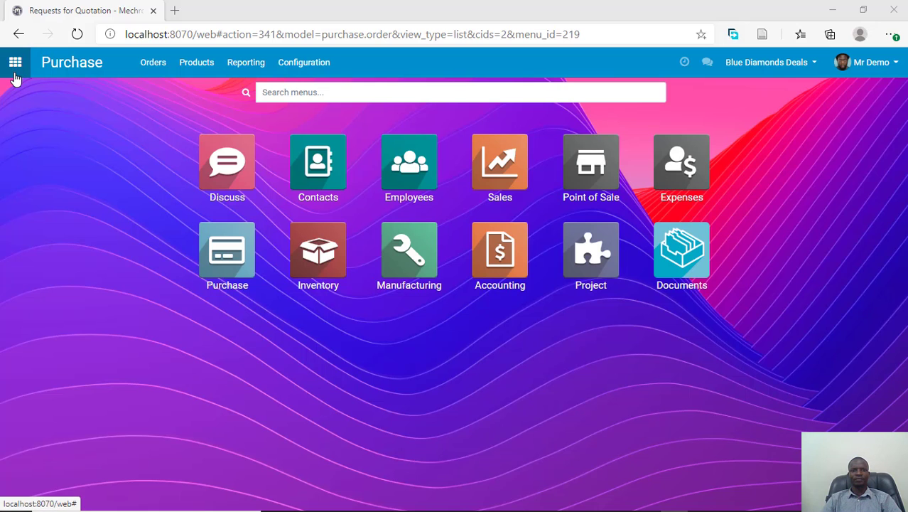
- Open the Purchase application from the apps overview to show its requests for quotation
left_click(15, 73)
left_click(15, 71)
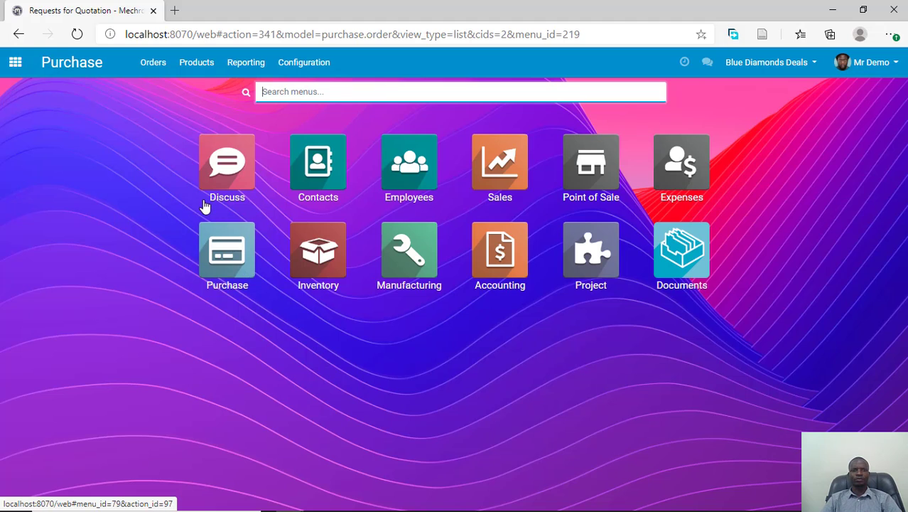
left_click(230, 247)
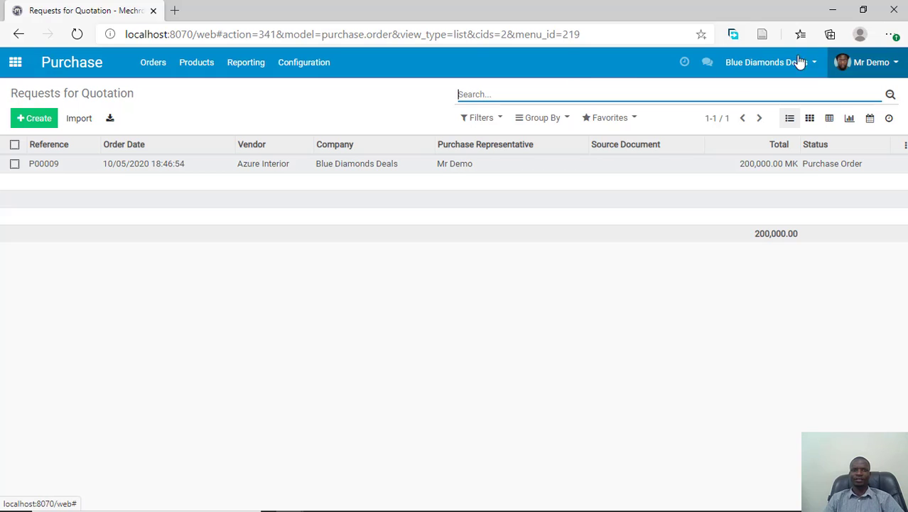
left_click(151, 66)
left_click(151, 65)
left_click(152, 66)
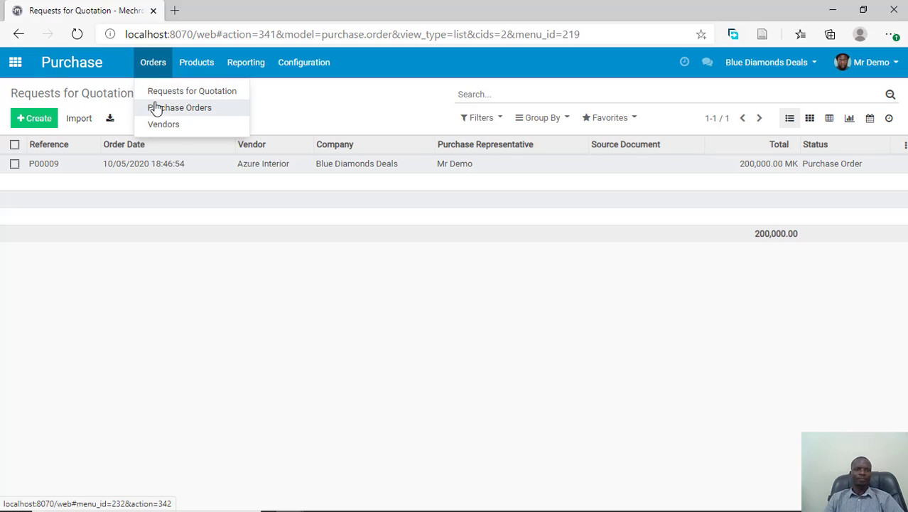
left_click(208, 68)
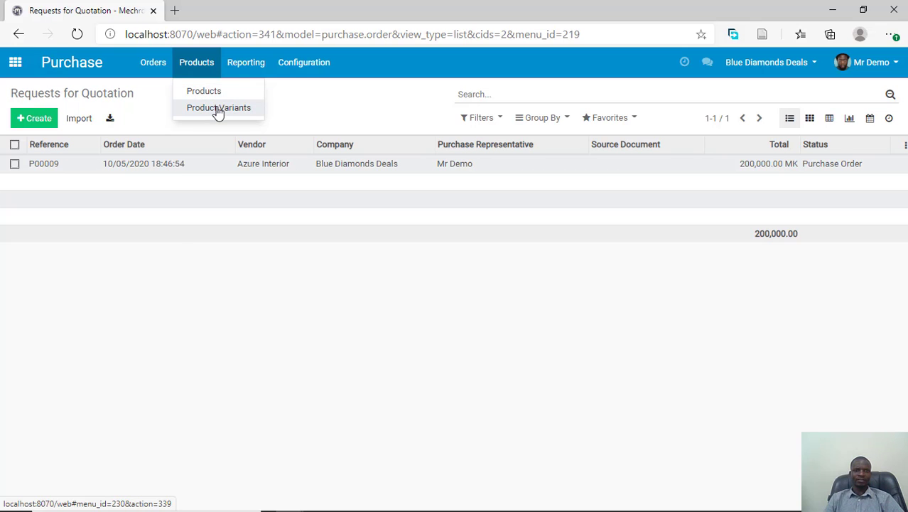
mouse_move(239, 75)
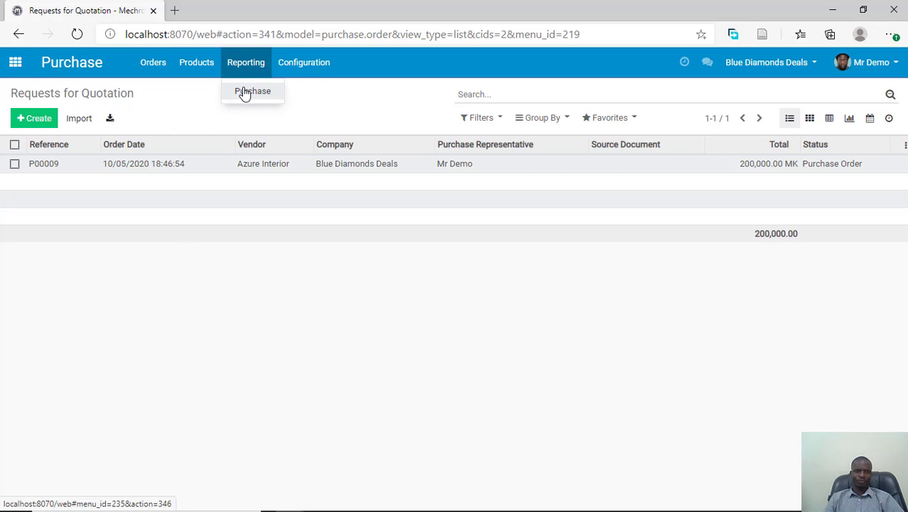
mouse_move(294, 63)
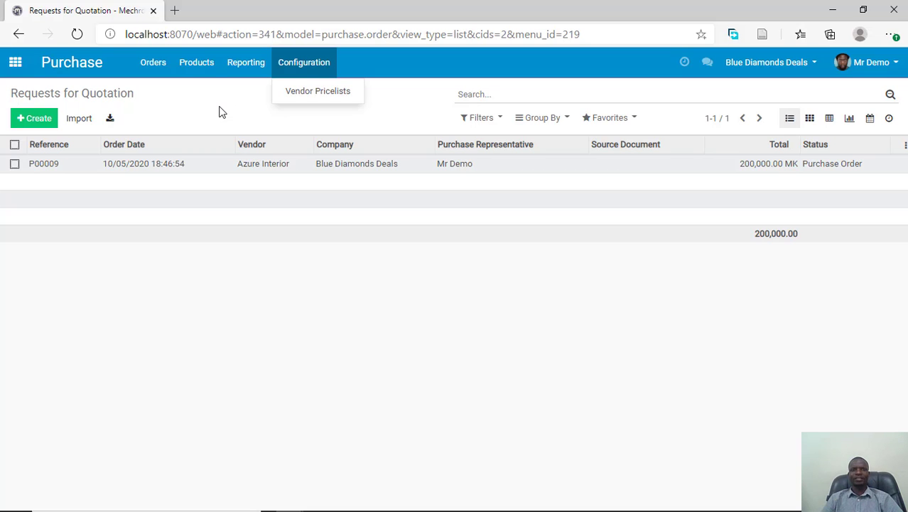
left_click(152, 62)
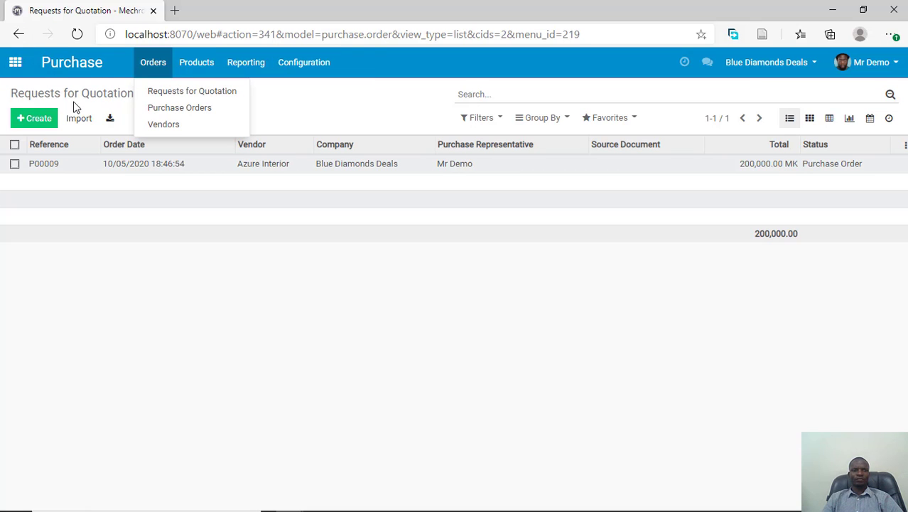
- Create a new request for quotation with Gemini Furniture as the vendor
left_click(43, 121)
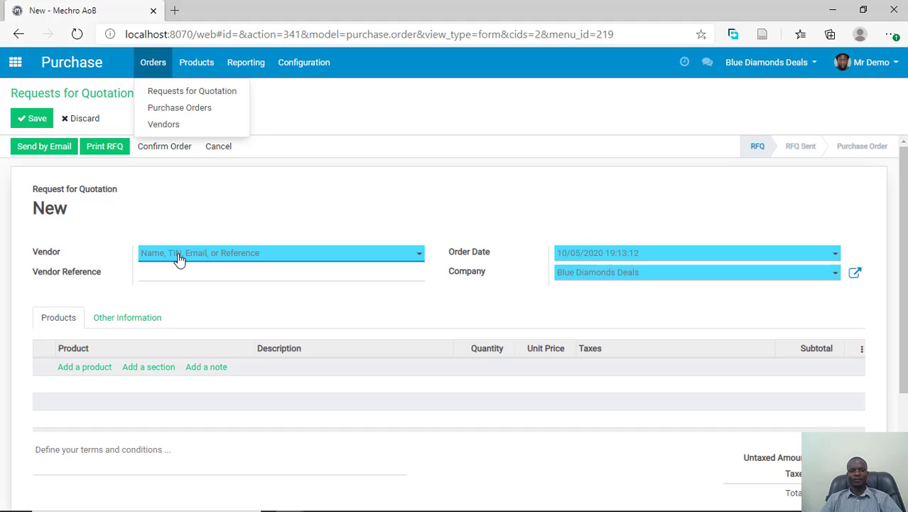
type("ge")
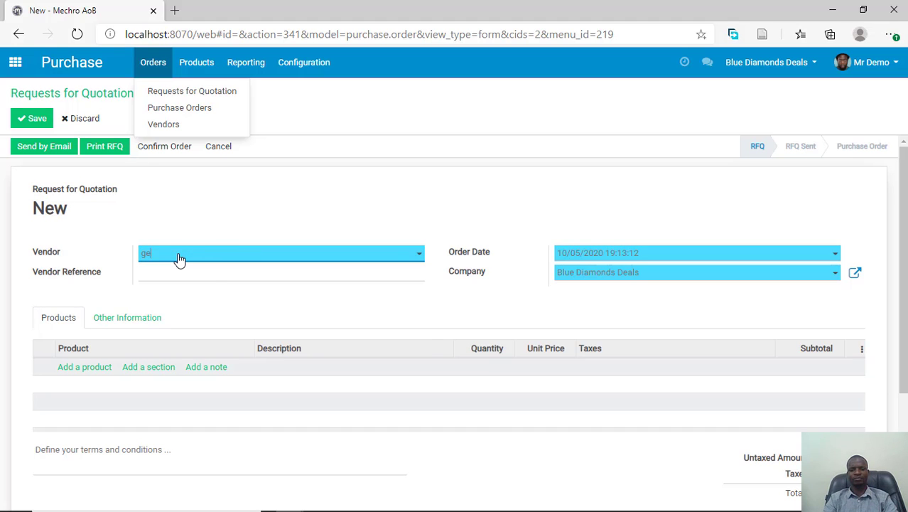
type("mi")
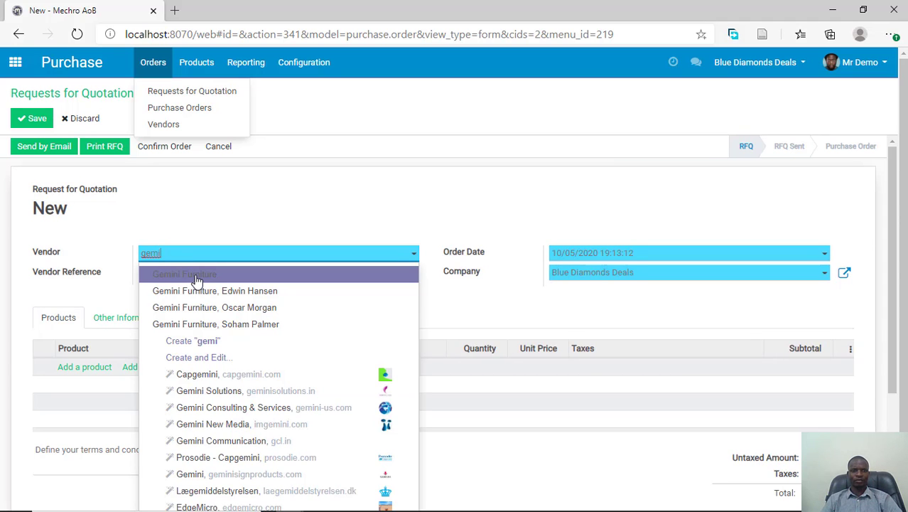
left_click(197, 280)
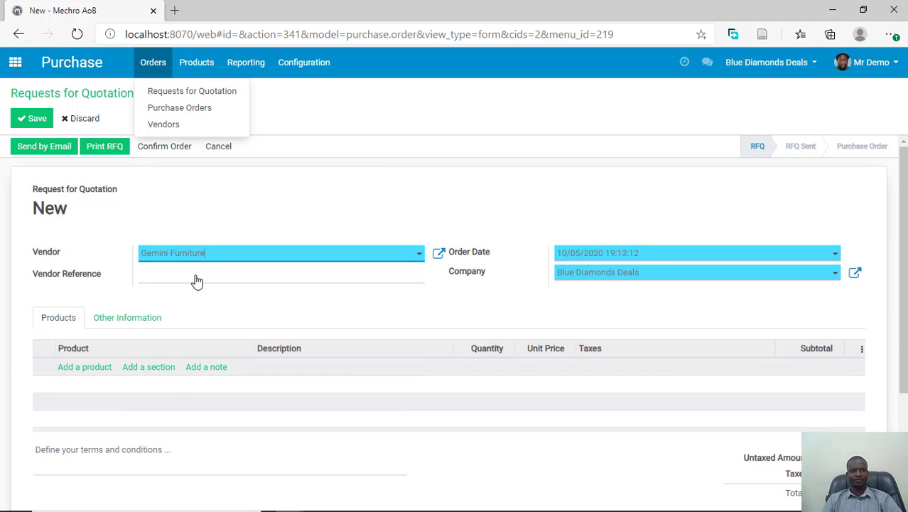
left_click(236, 190)
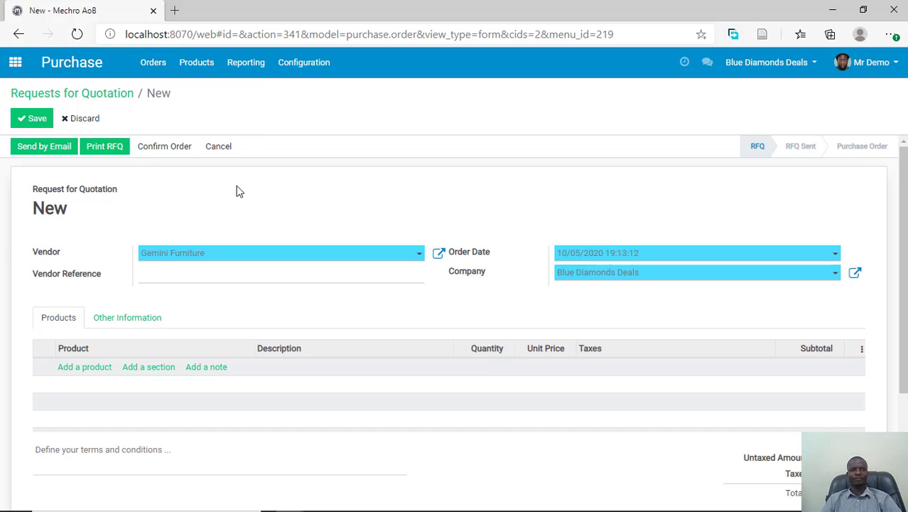
- Add the product [FURN_0269] Office Chair Black as a line of the request for quotation
left_click(91, 371)
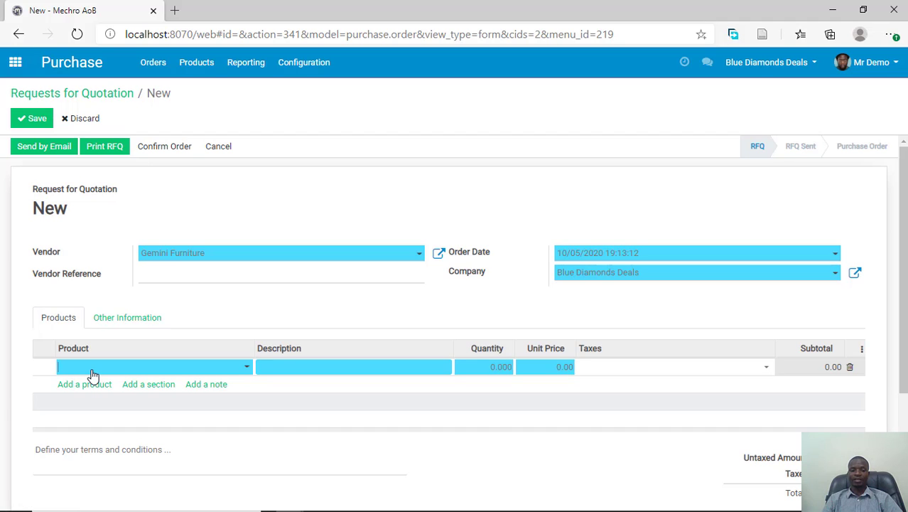
type("cha")
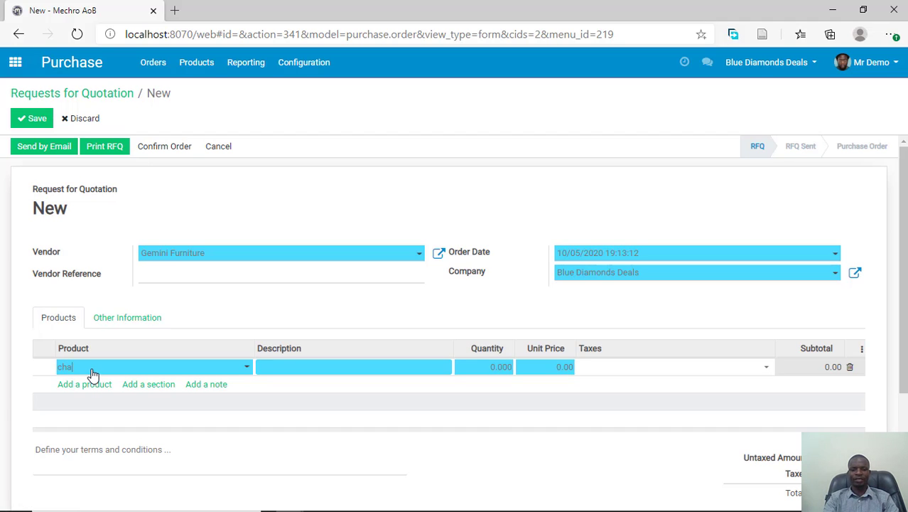
type("ir")
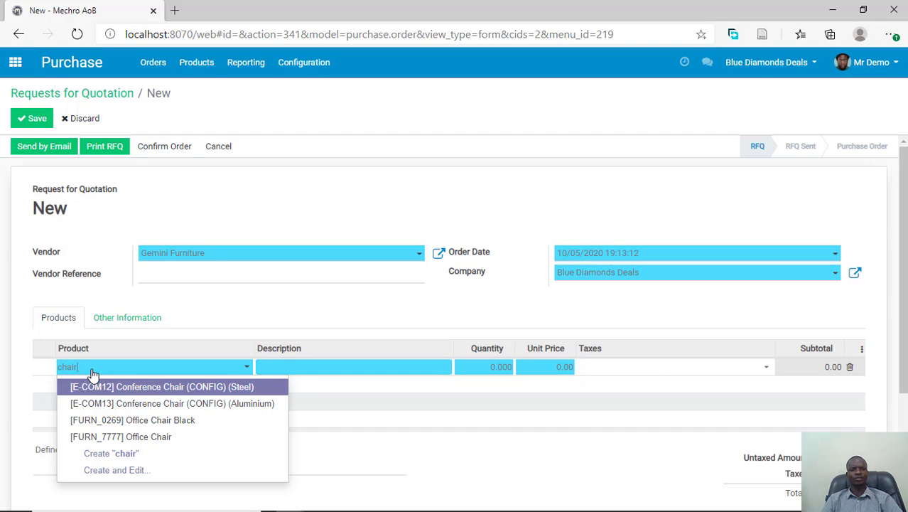
left_click(164, 421)
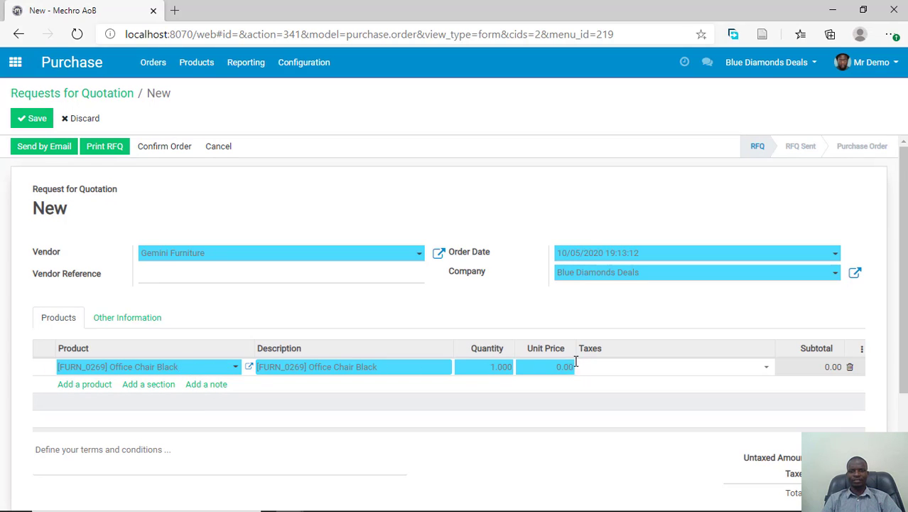
- Set the office chair line's unit price to 16000 and its quantity to 4
left_click(554, 367)
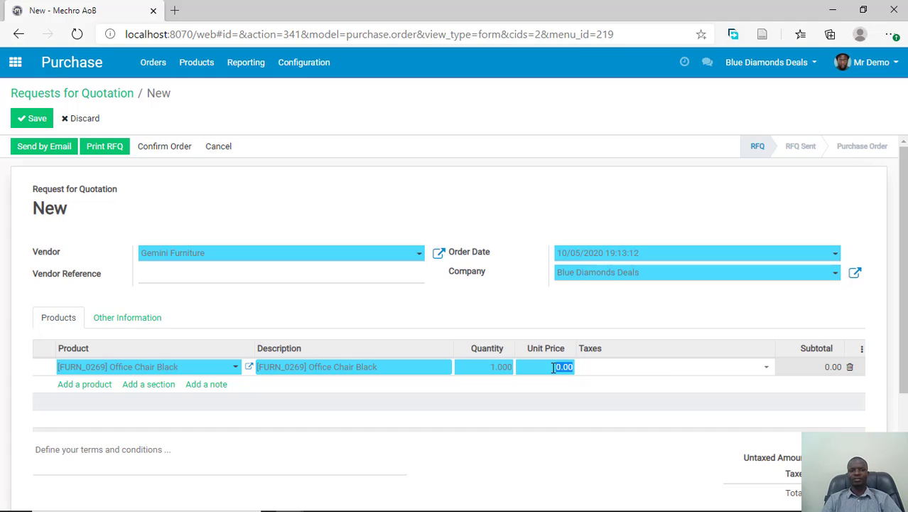
type("16")
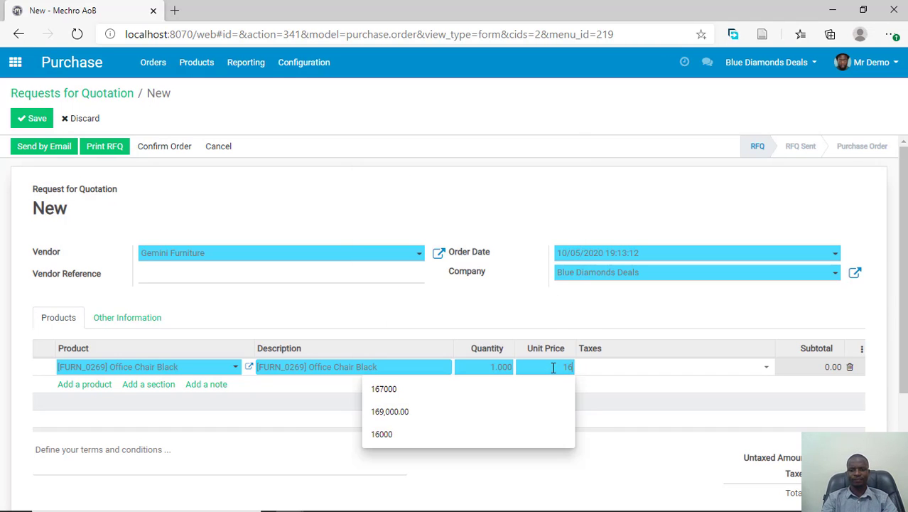
type("000")
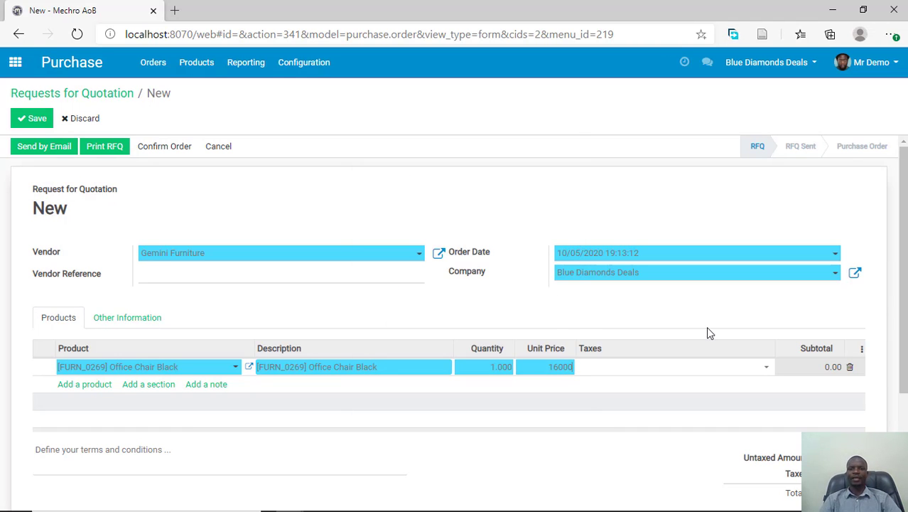
left_click(499, 368)
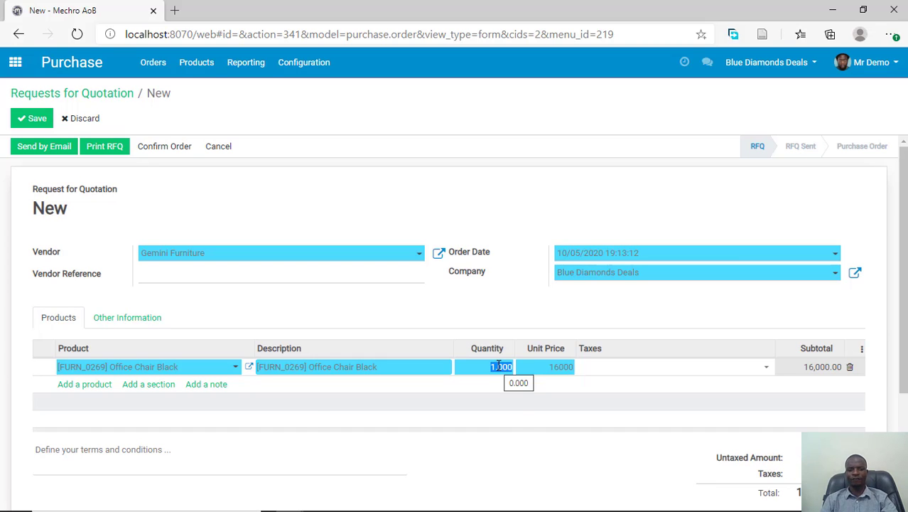
type("4")
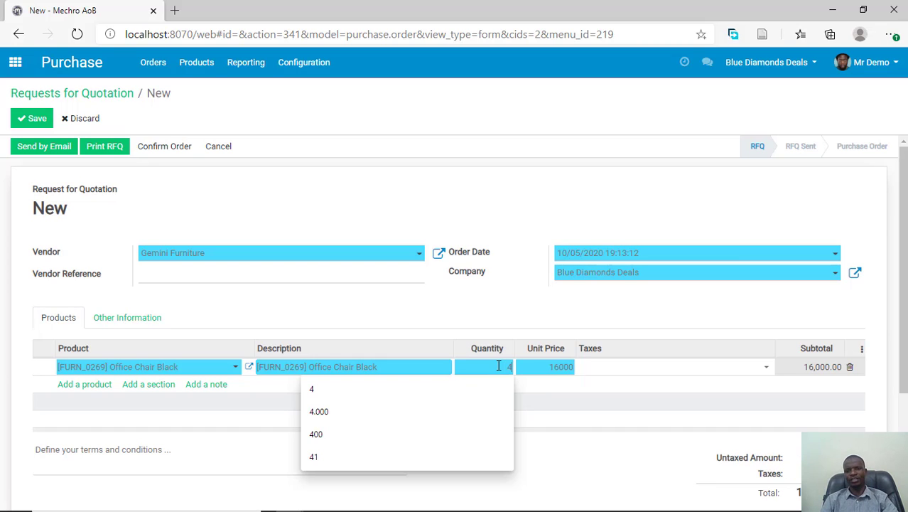
- Apply the VAT tax to the office chair line and save the request for quotation
left_click(619, 374)
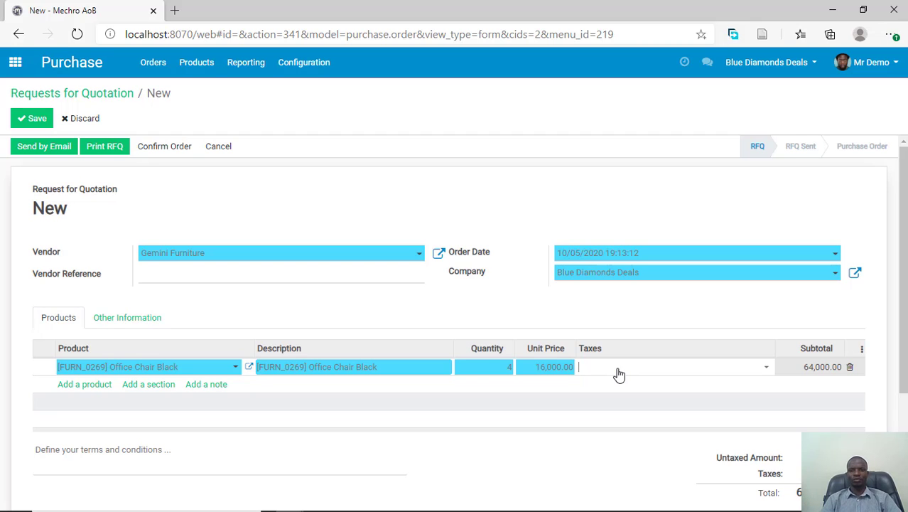
left_click(619, 374)
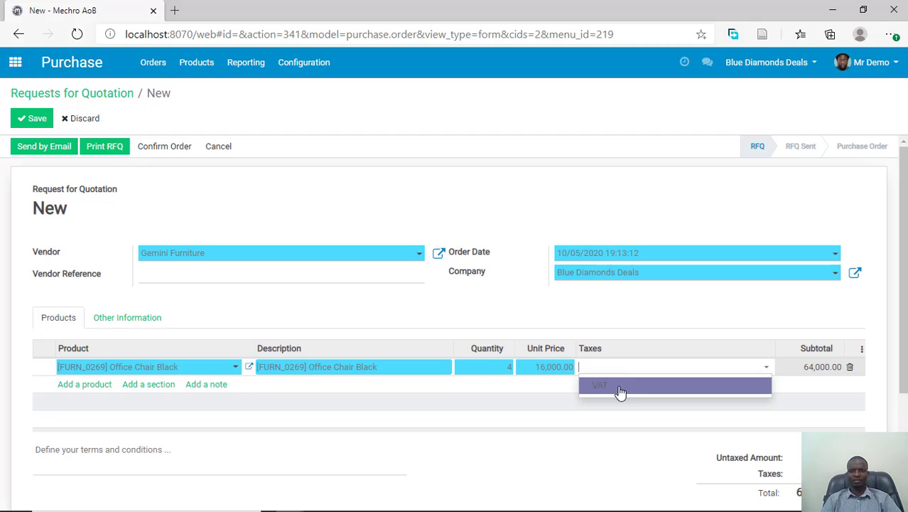
left_click(619, 392)
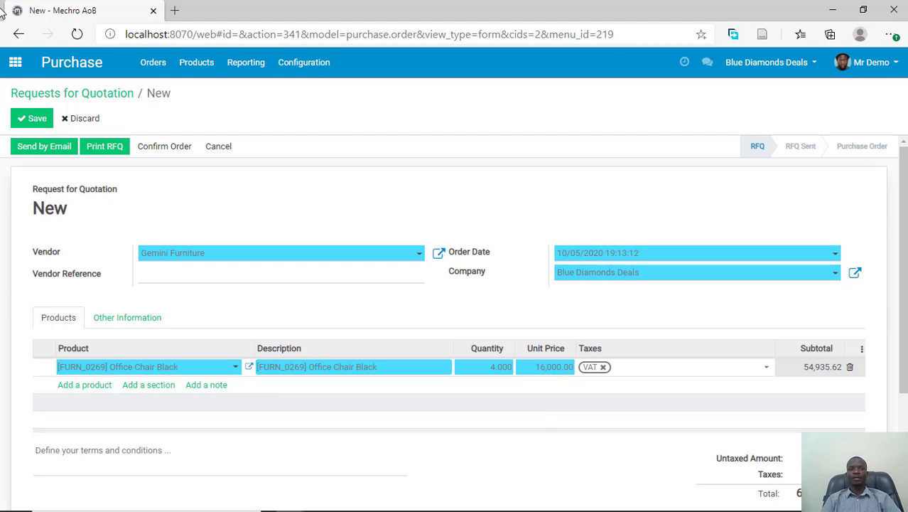
left_click(36, 118)
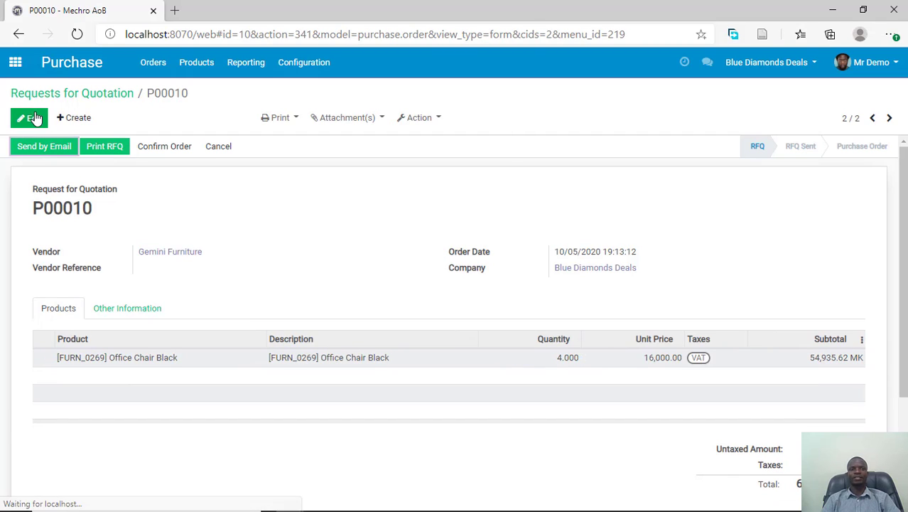
- Print the saved record as a Request for Quotation document and open the downloaded PDF
left_click(284, 118)
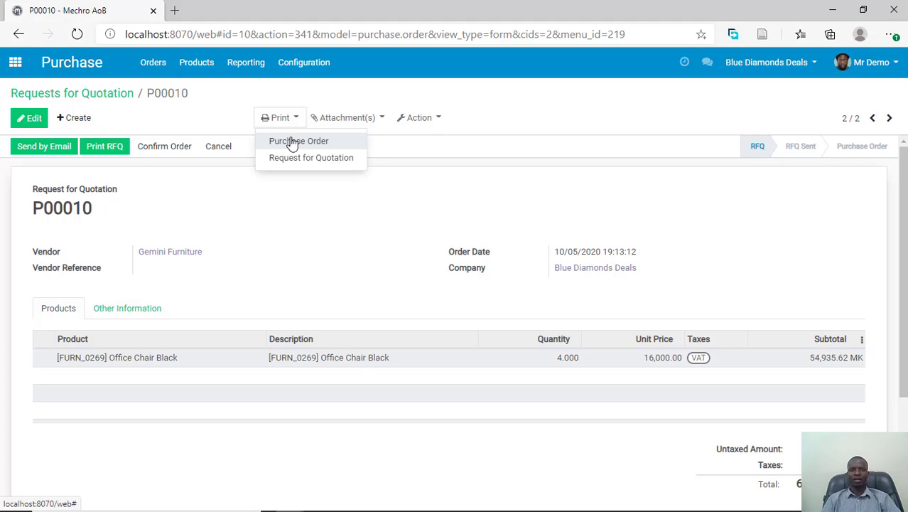
left_click(295, 157)
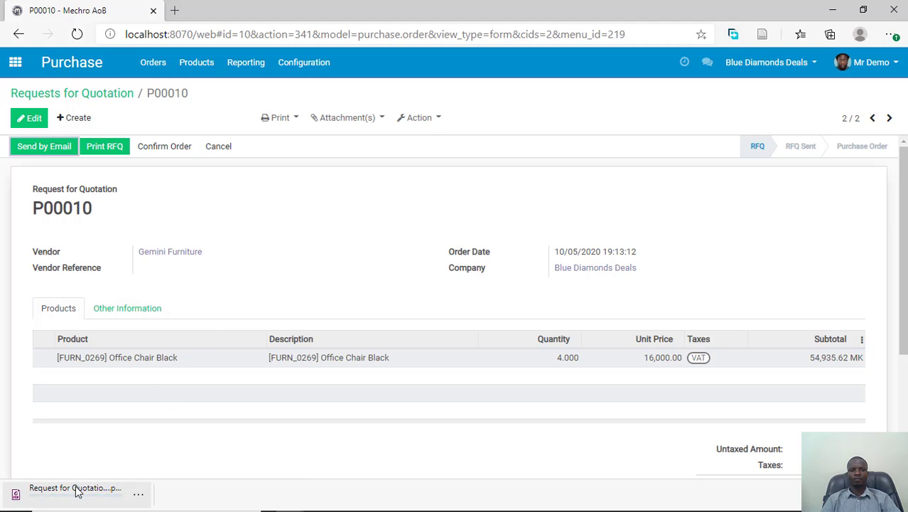
left_click(78, 493)
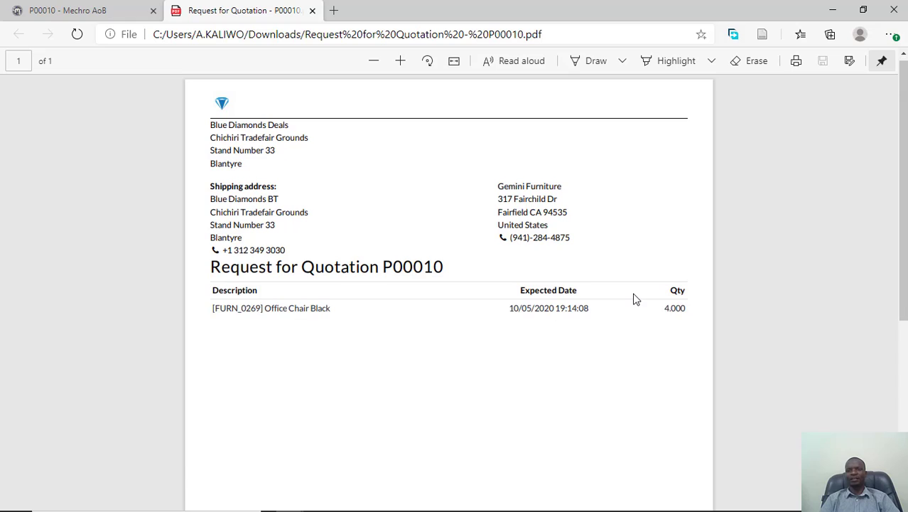
- Review the PDF's company and vendor details, product line and footer, and return to the request's record in Purchase
scroll(635, 299, "down", 1)
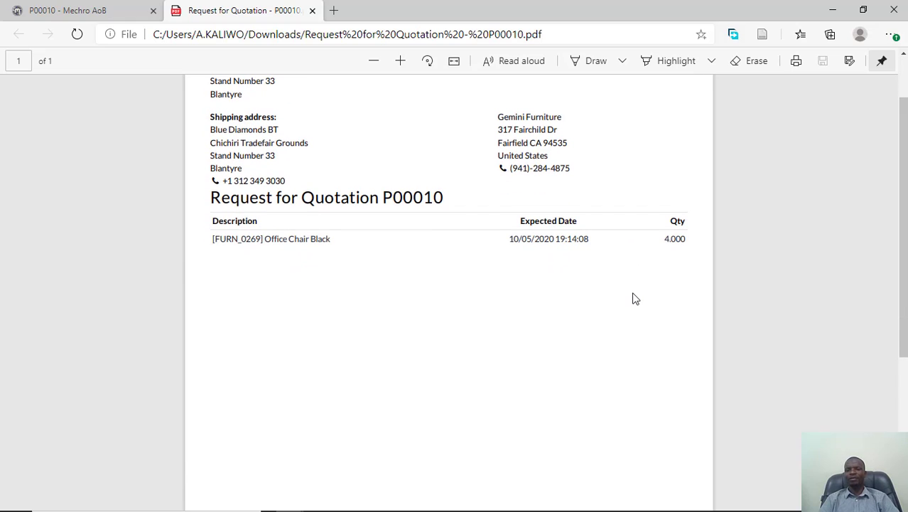
scroll(589, 262, "up", 1)
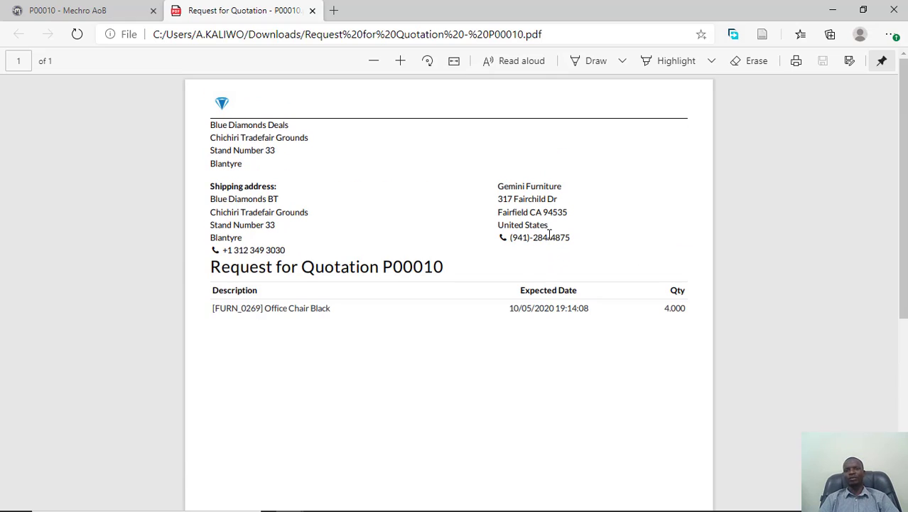
scroll(428, 324, "down", 4)
scroll(428, 325, "up", 5)
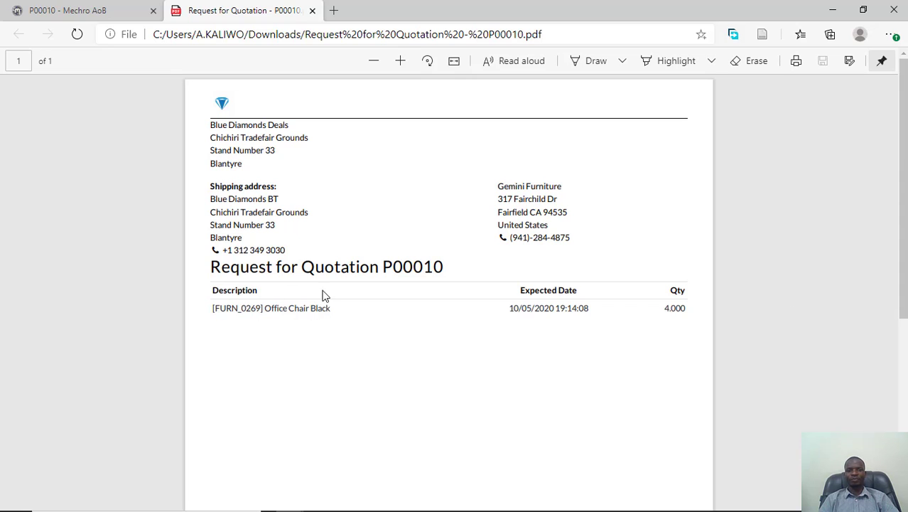
scroll(366, 297, "down", 3)
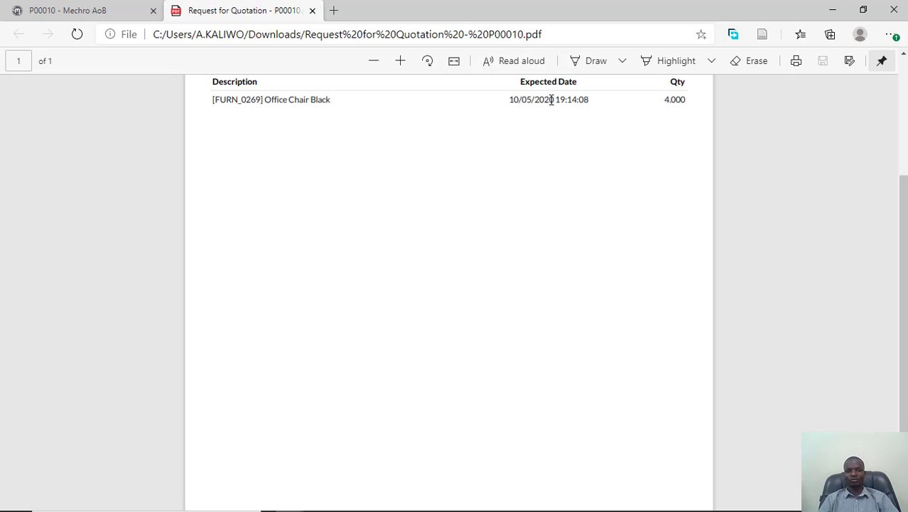
scroll(559, 115, "down", 1)
scroll(524, 235, "down", 2)
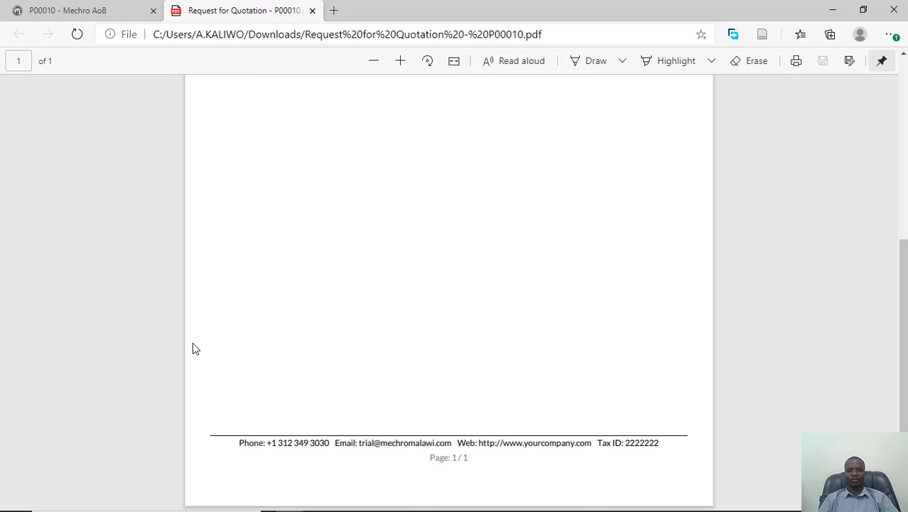
scroll(461, 366, "up", 5)
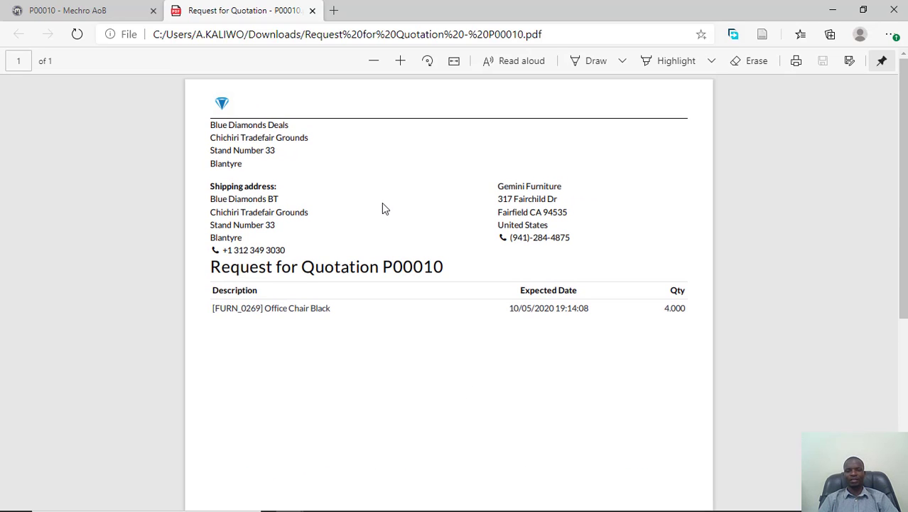
left_click(116, 10)
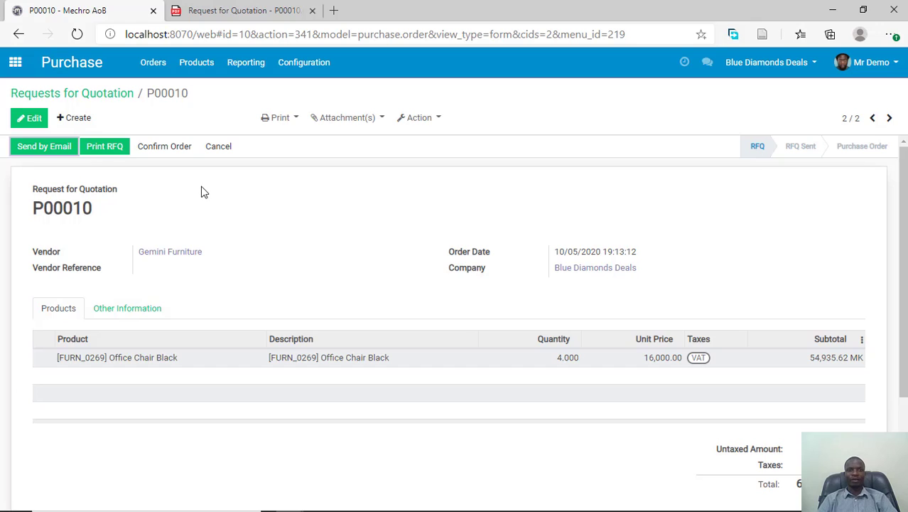
- Confirm the office chair request as a purchase order and open its pending Blue Diamonds BT receipt in Inventory
left_click(172, 153)
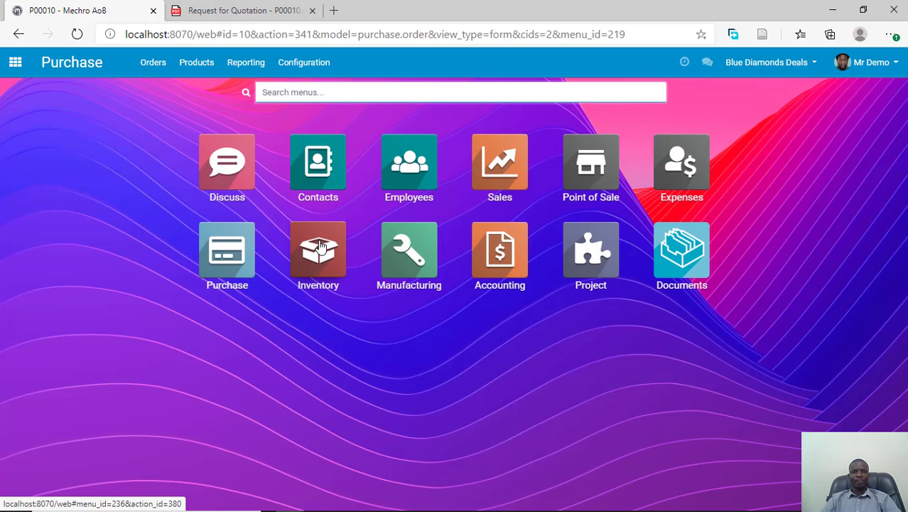
left_click(334, 250)
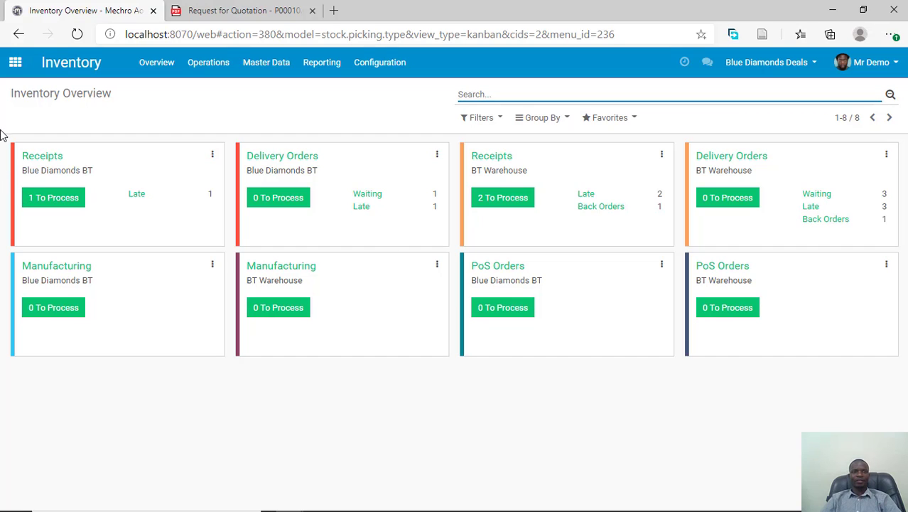
left_click(69, 203)
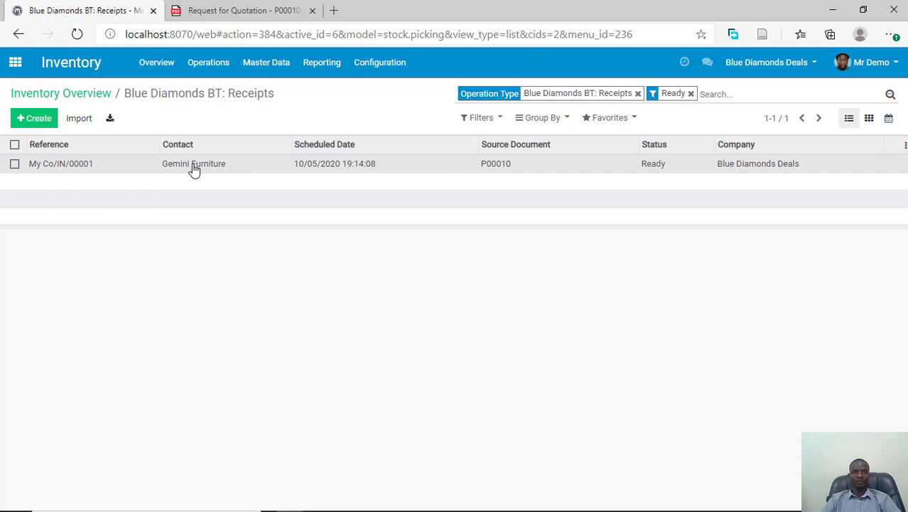
left_click(194, 165)
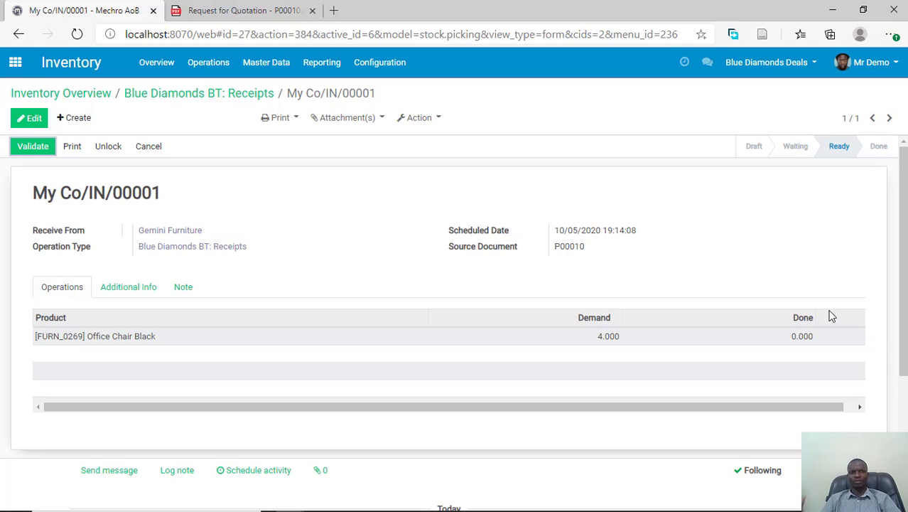
- Return to the Gemini Furniture purchase order in Purchase and create a vendor bill from it
left_click(104, 96)
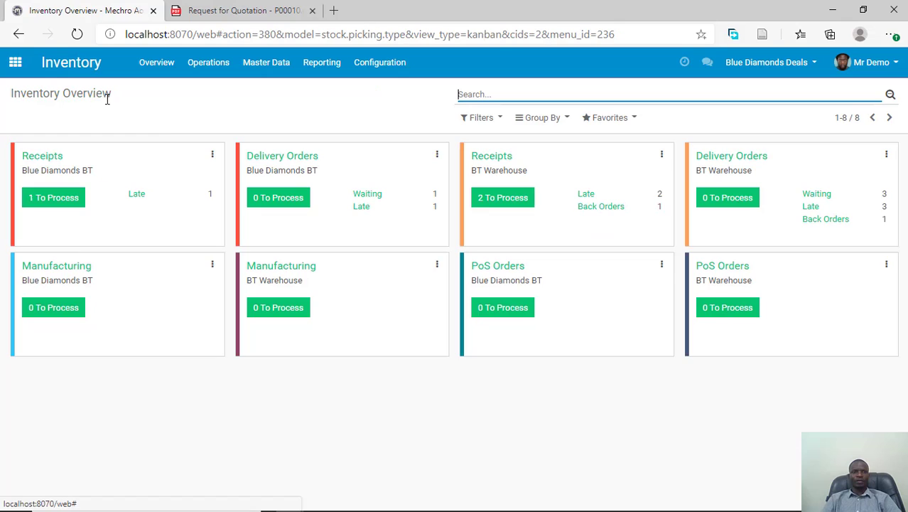
left_click(13, 62)
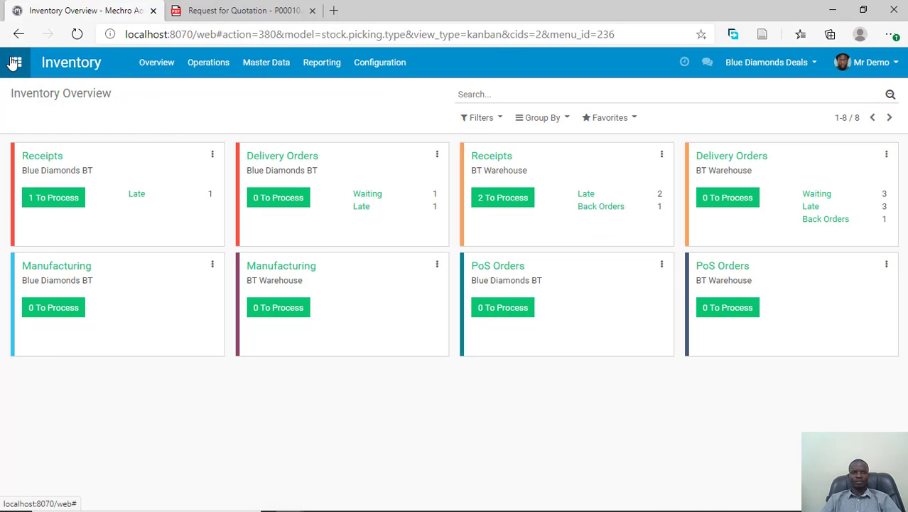
left_click(249, 263)
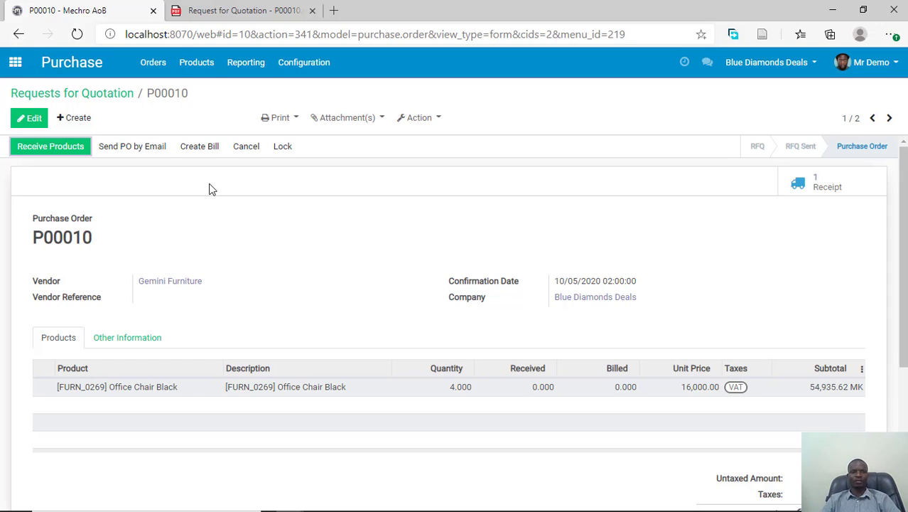
left_click(199, 149)
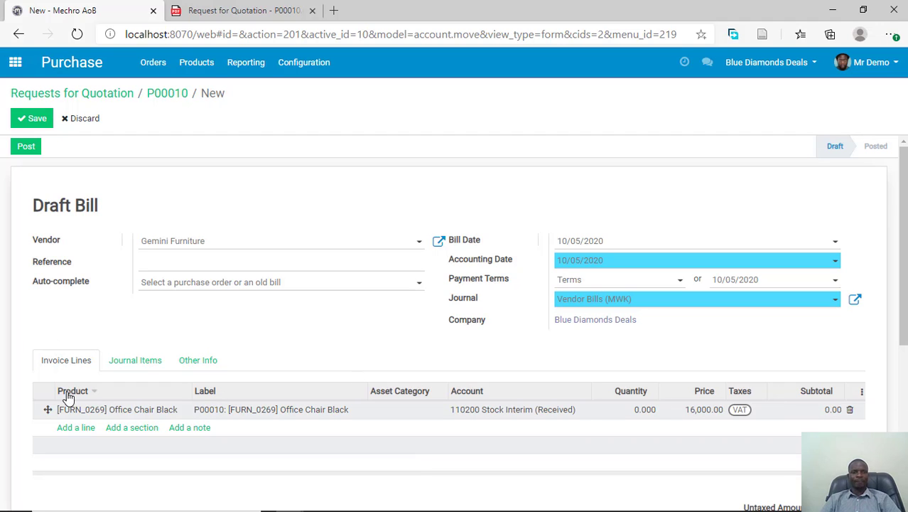
- Set the office chair line's quantity on the draft bill to 4 and check the bill's amounts
left_click(636, 418)
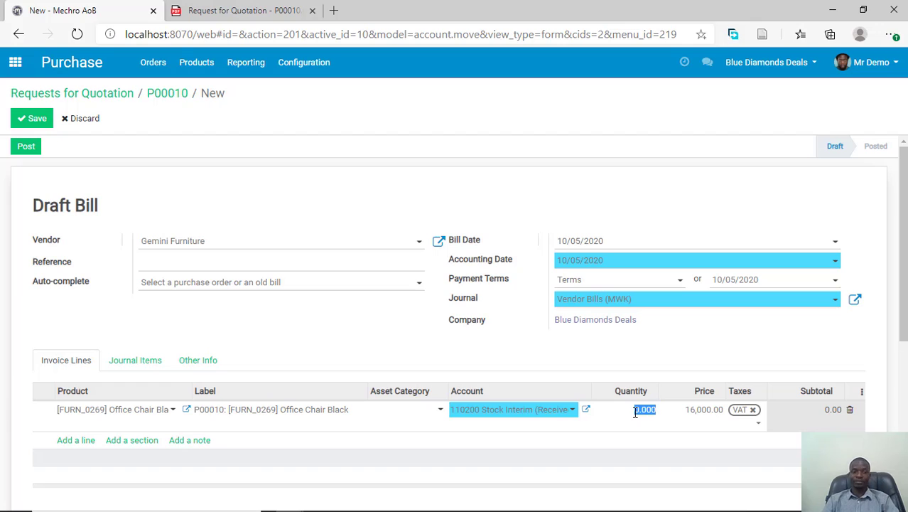
type("4")
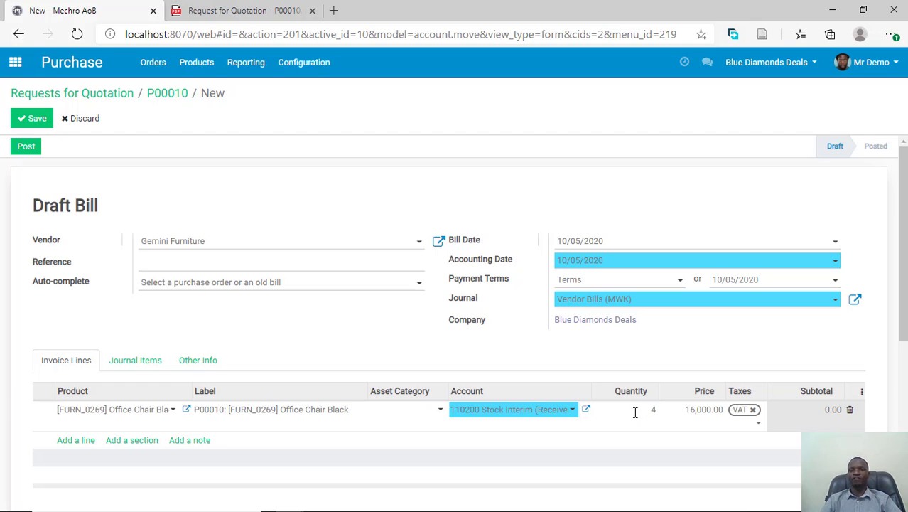
left_click(619, 363)
scroll(686, 415, "down", 1)
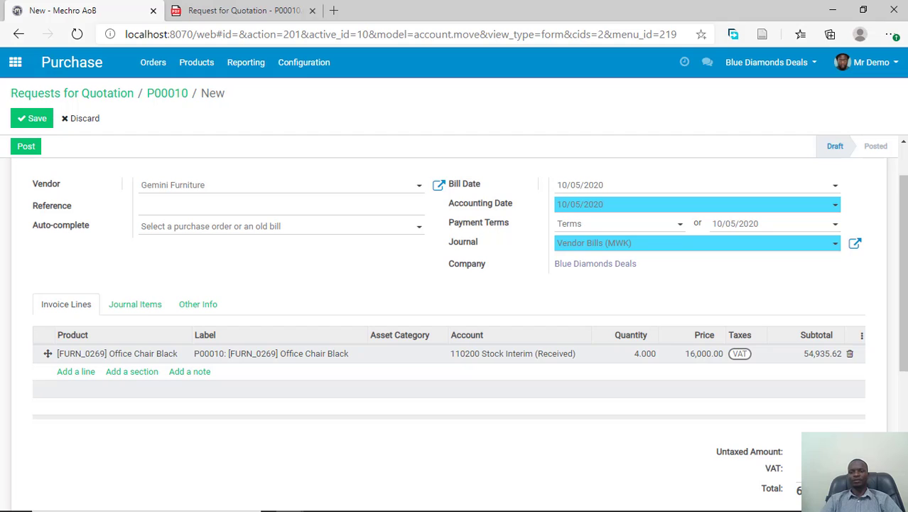
scroll(363, 327, "up", 1)
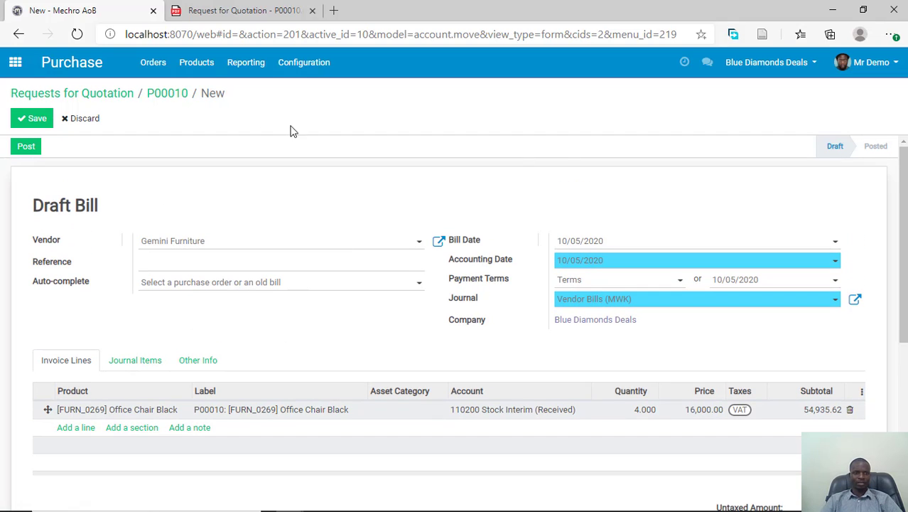
- Save and post the draft vendor bill, and look over its invoice line and totals
left_click(28, 122)
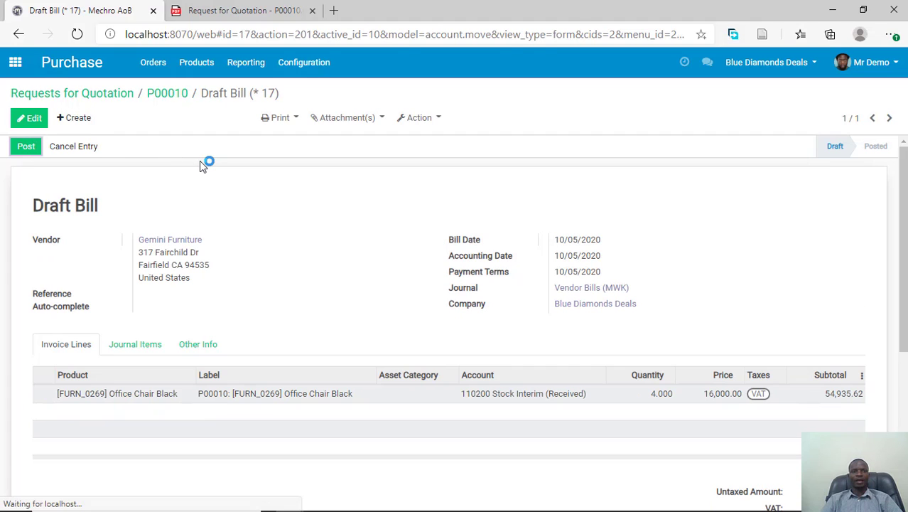
left_click(20, 147)
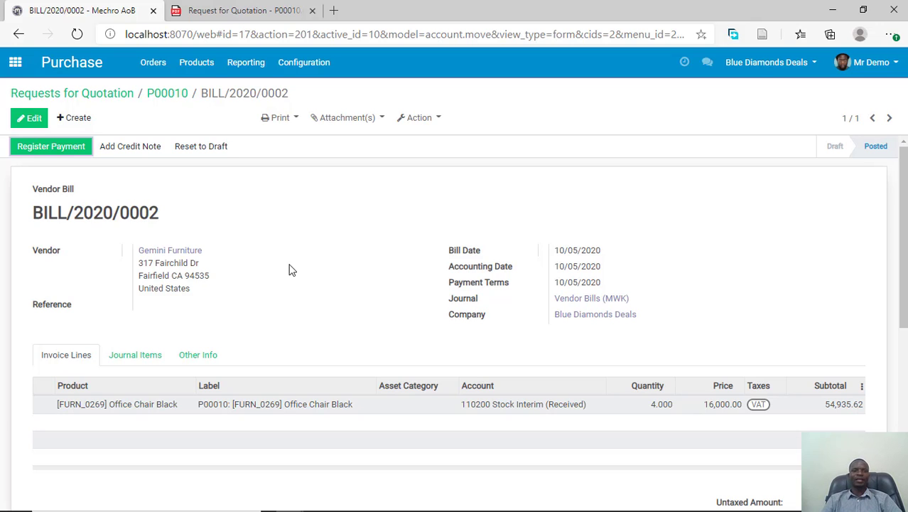
scroll(297, 259, "down", 1)
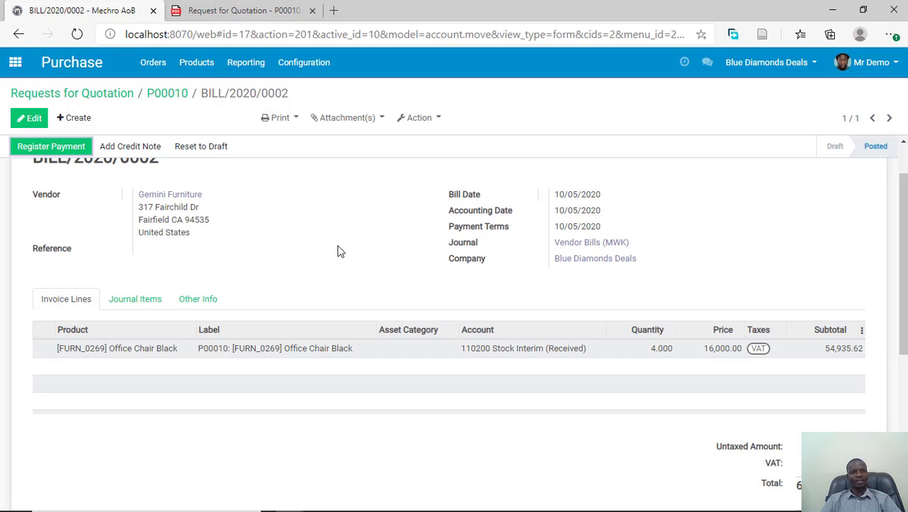
scroll(348, 229, "up", 1)
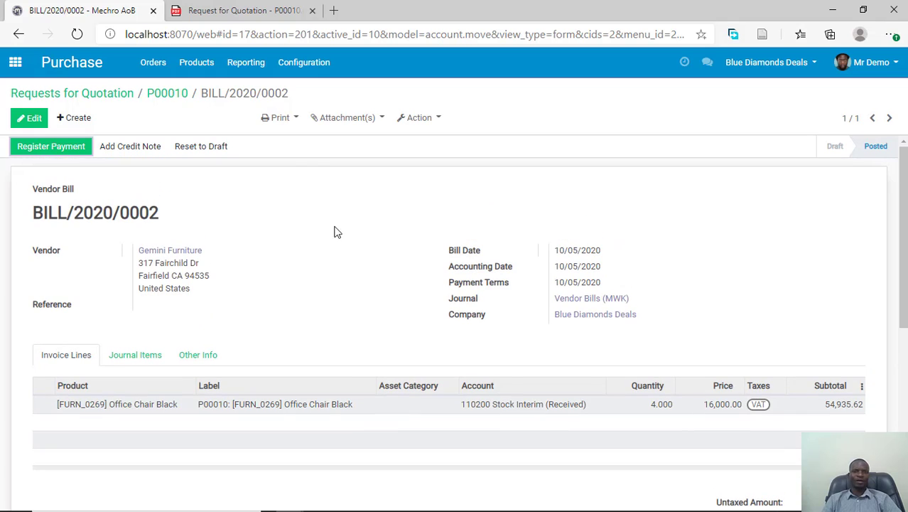
- Register the bill's full payment through the Bank (MWK) journal and validate it
left_click(72, 149)
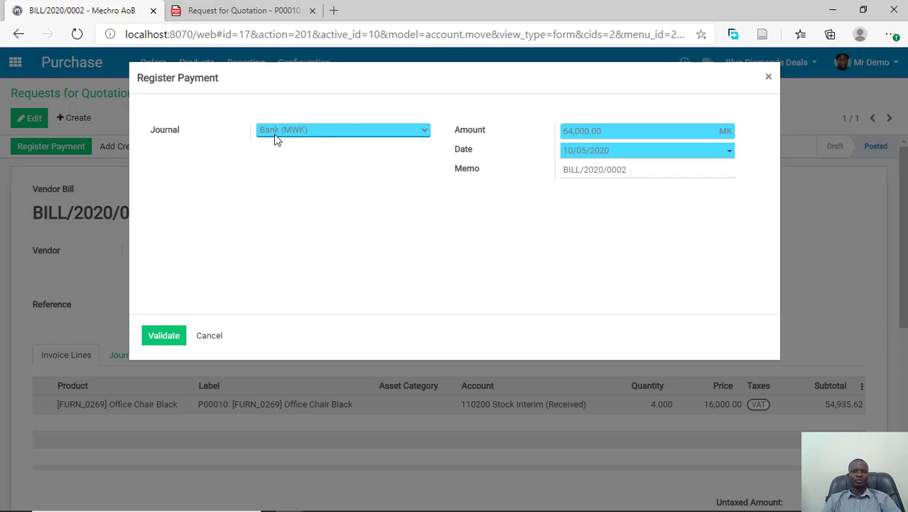
left_click(302, 132)
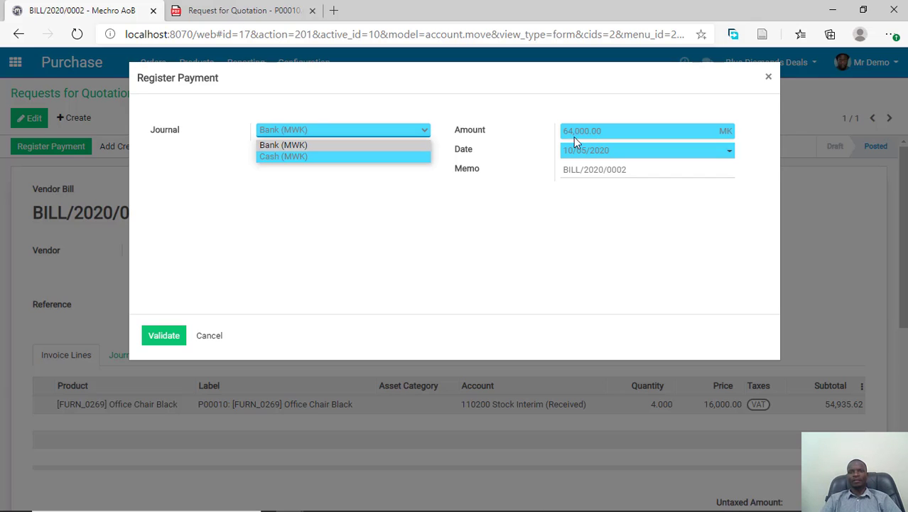
left_click(478, 160)
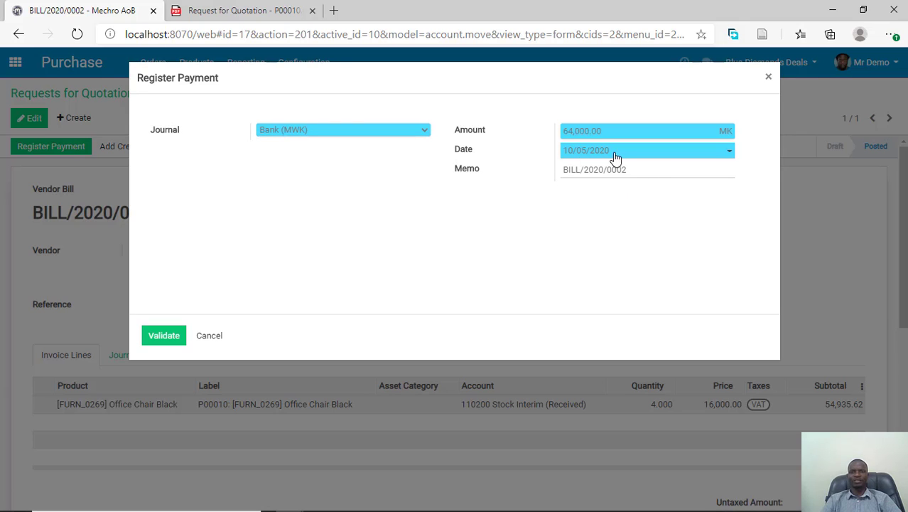
left_click(158, 338)
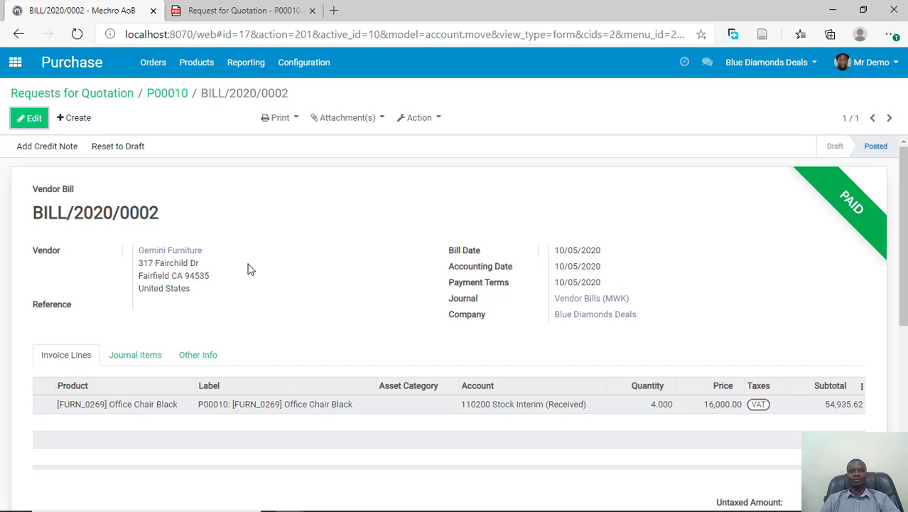
- Print the paid vendor bill with the Invoices report and open the downloaded PDF
left_click(282, 119)
left_click(303, 145)
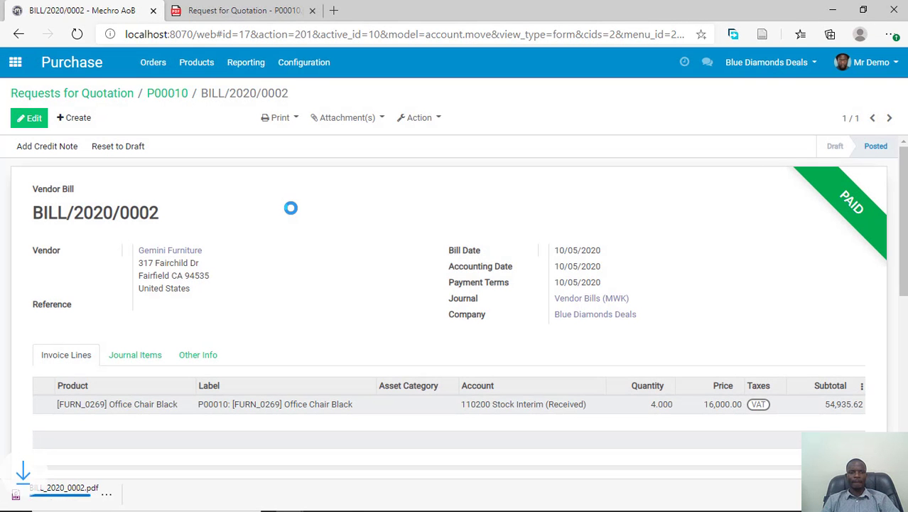
left_click(91, 486)
- Review the vendor bill PDF's product line, VAT, total, payment and amount due, and close both open PDFs
scroll(297, 185, "up", 2)
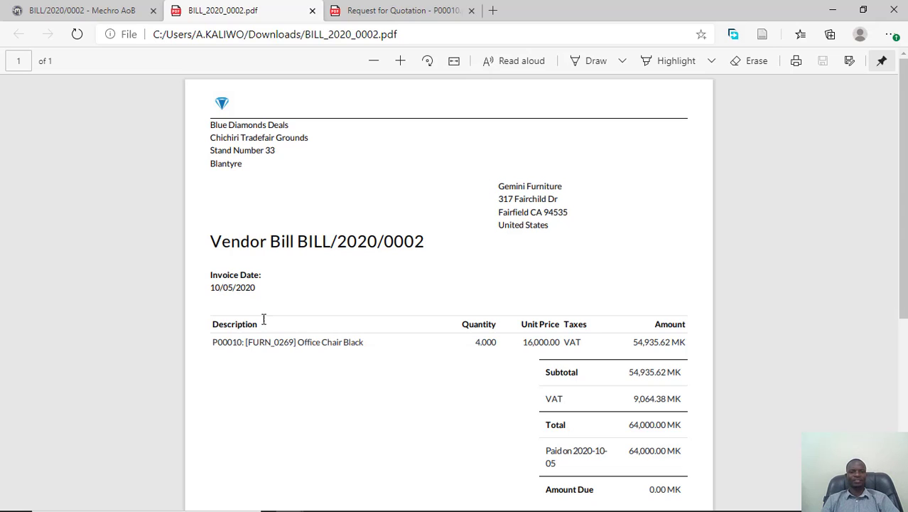
scroll(633, 384, "down", 3)
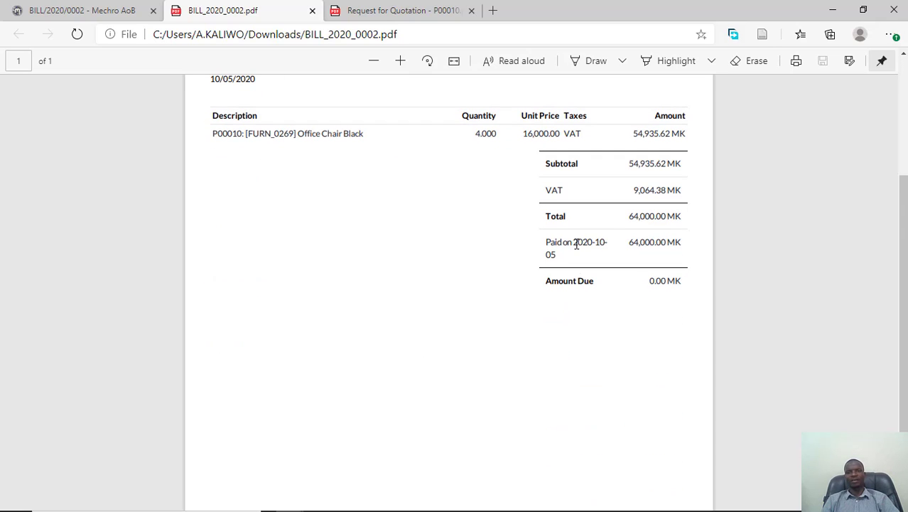
scroll(614, 278, "up", 3)
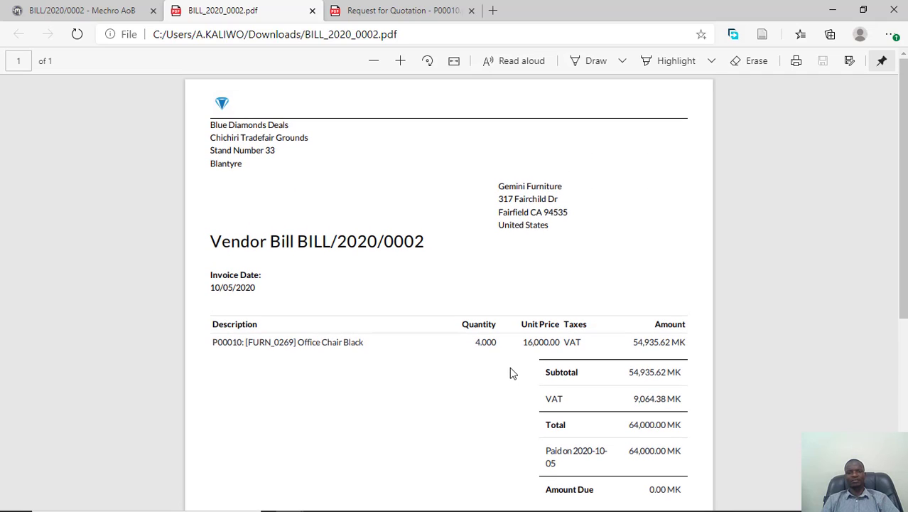
scroll(516, 365, "down", 3)
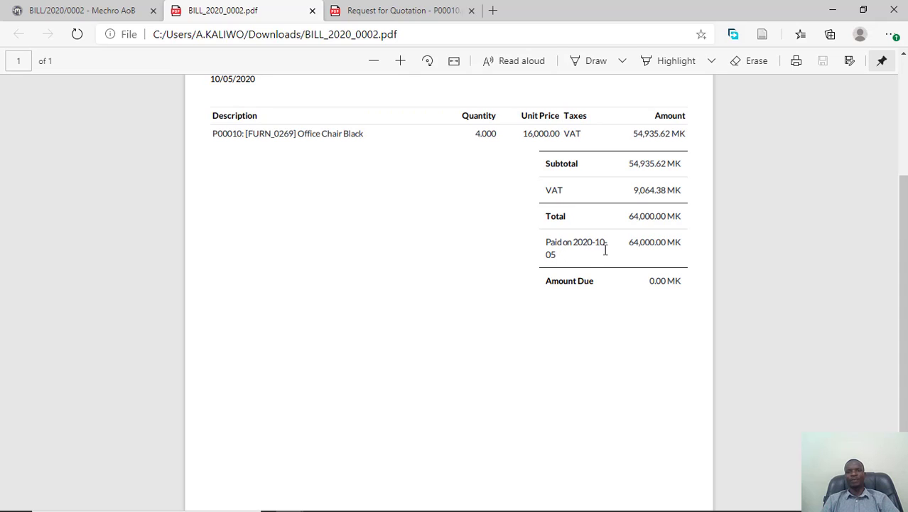
scroll(524, 334, "up", 3)
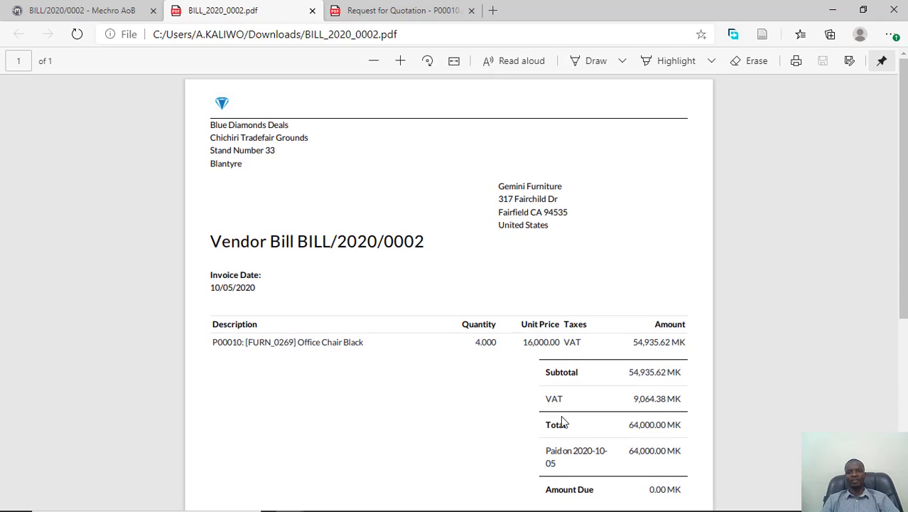
scroll(560, 415, "down", 3)
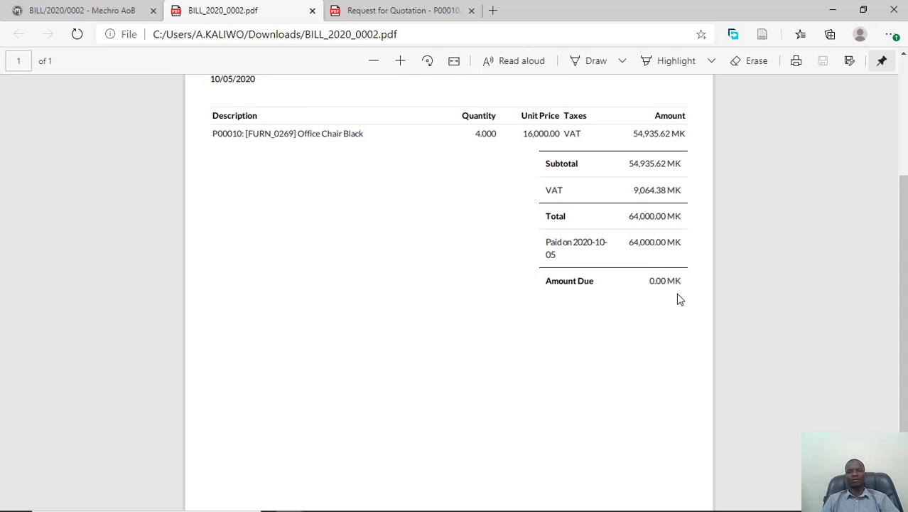
scroll(245, 309, "up", 3)
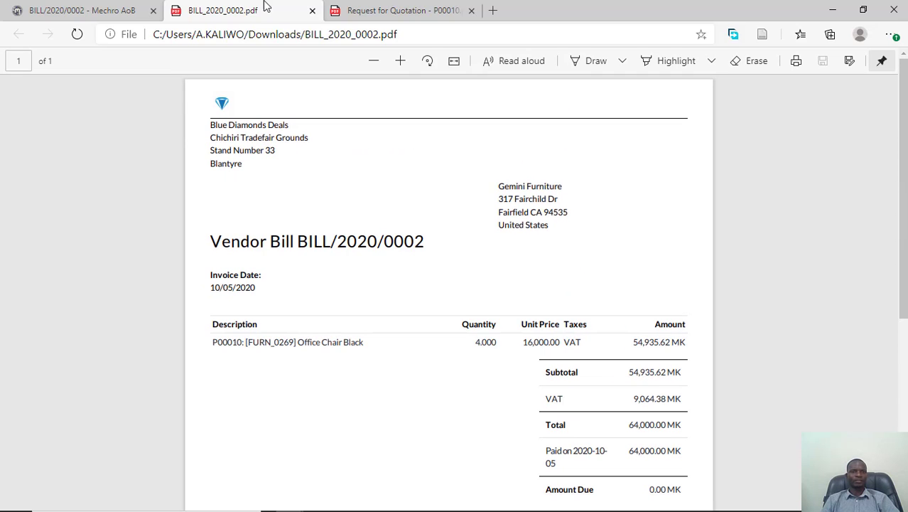
left_click(313, 11)
left_click(313, 11)
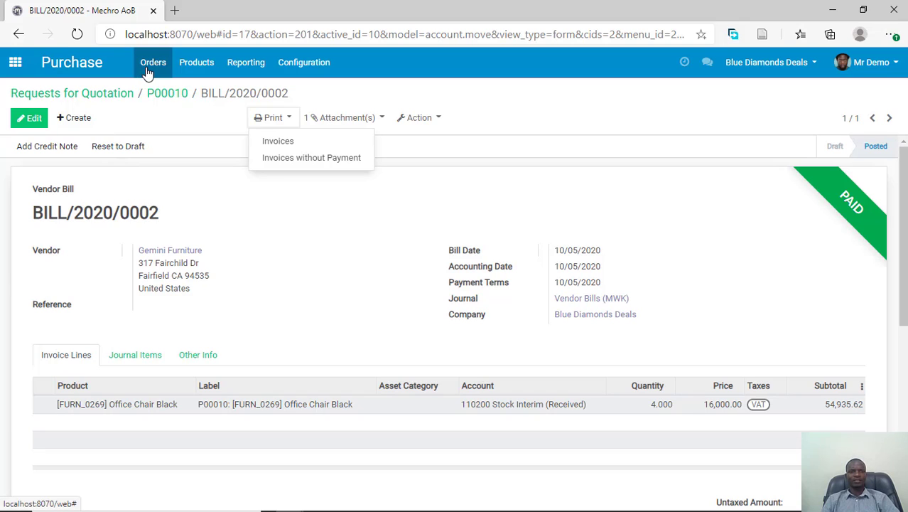
- Open the Purchase Analysis report and view its graph by Untaxed Total, Total and Volume
left_click(243, 63)
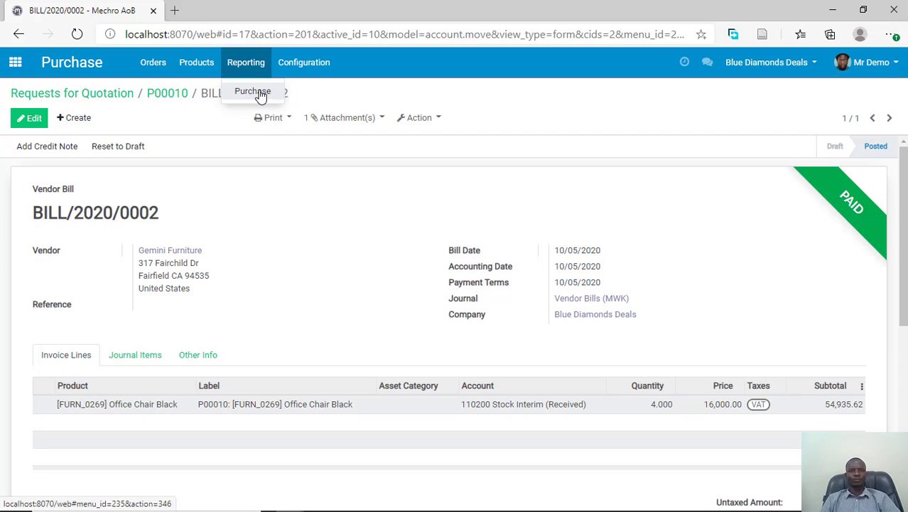
left_click(256, 92)
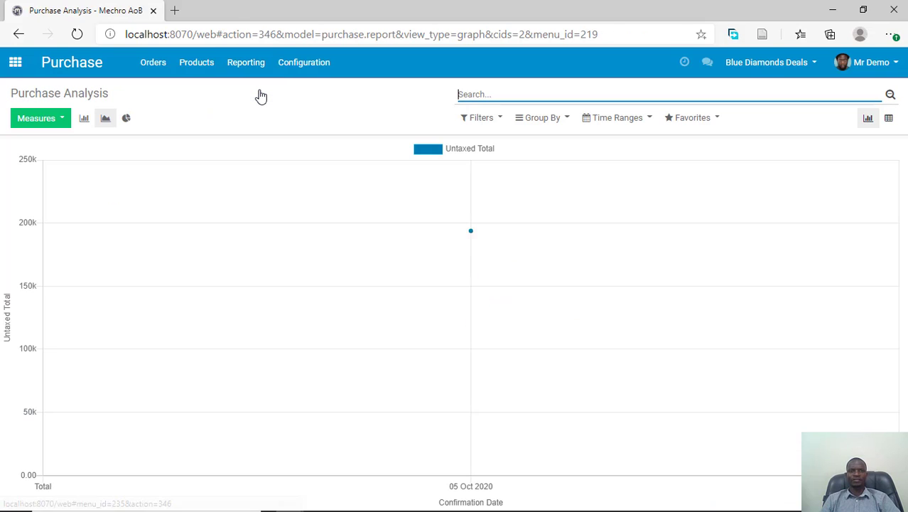
mouse_move(395, 280)
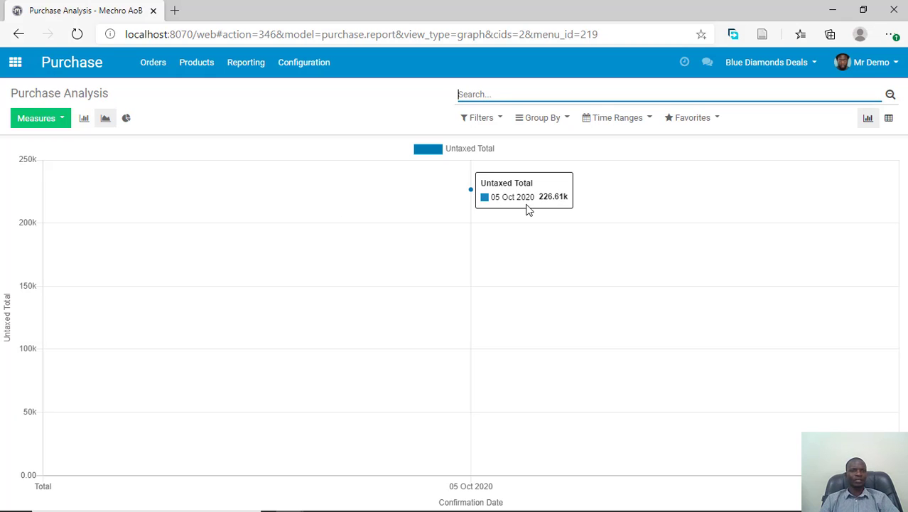
left_click(47, 118)
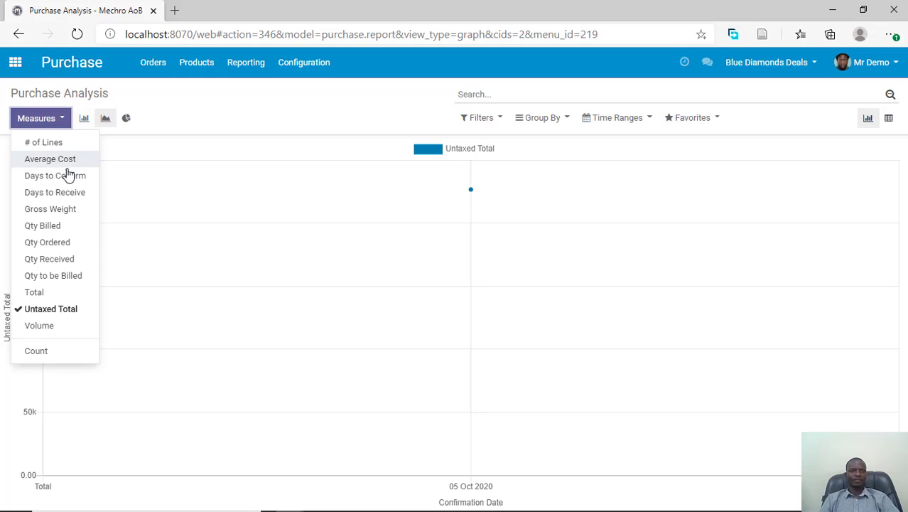
left_click(48, 292)
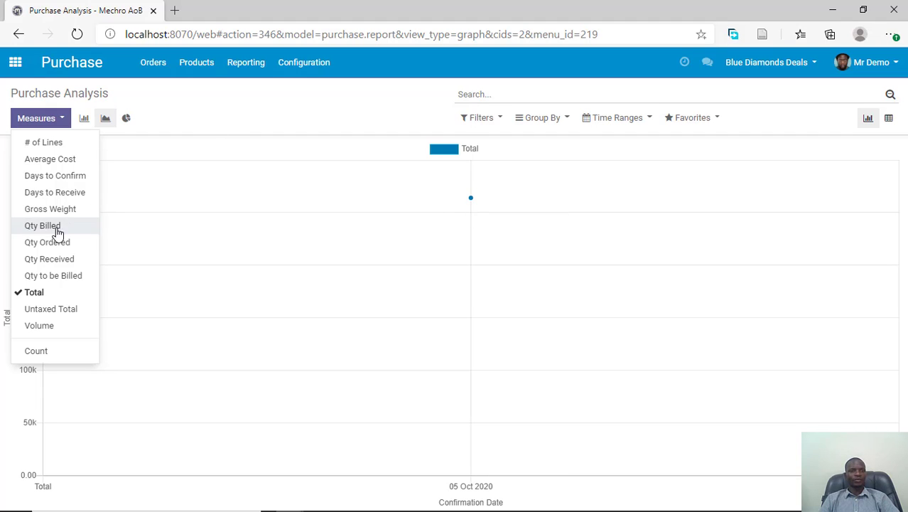
left_click(21, 325)
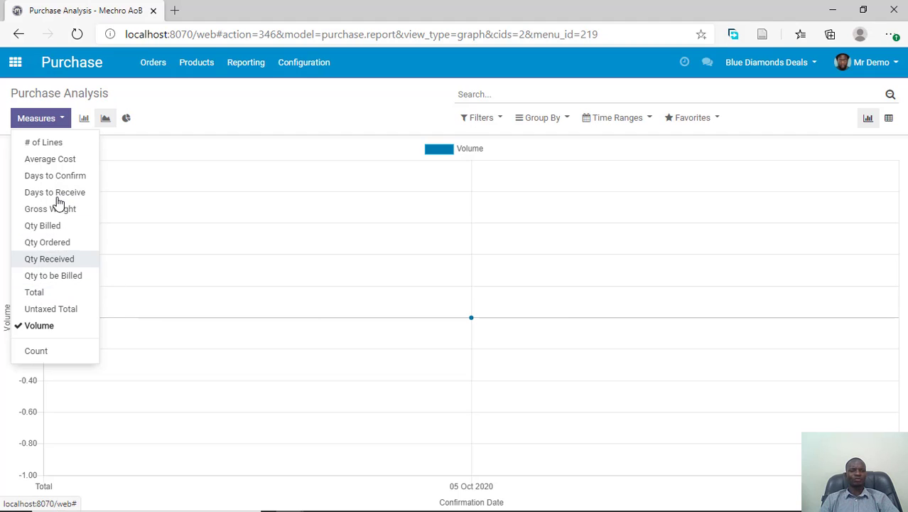
- Display the Purchase Analysis graph as a pie chart measured by Qty Billed
left_click(147, 127)
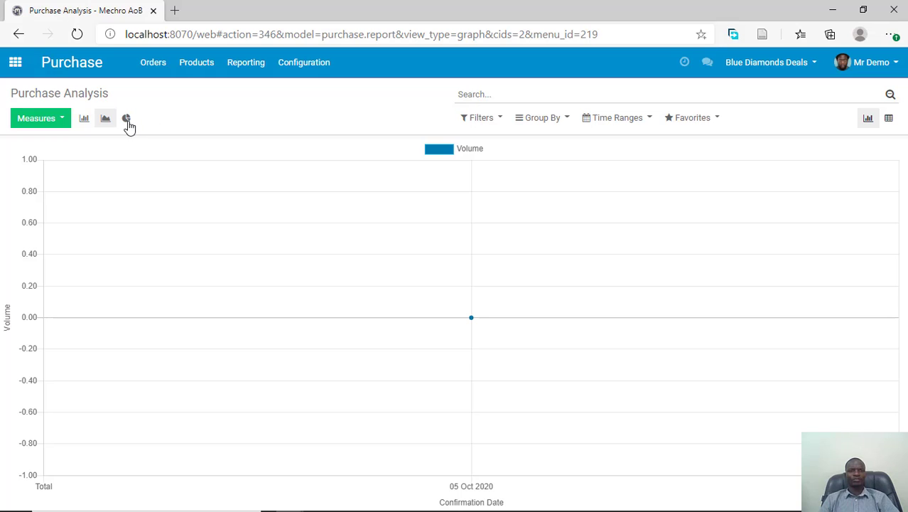
left_click(127, 120)
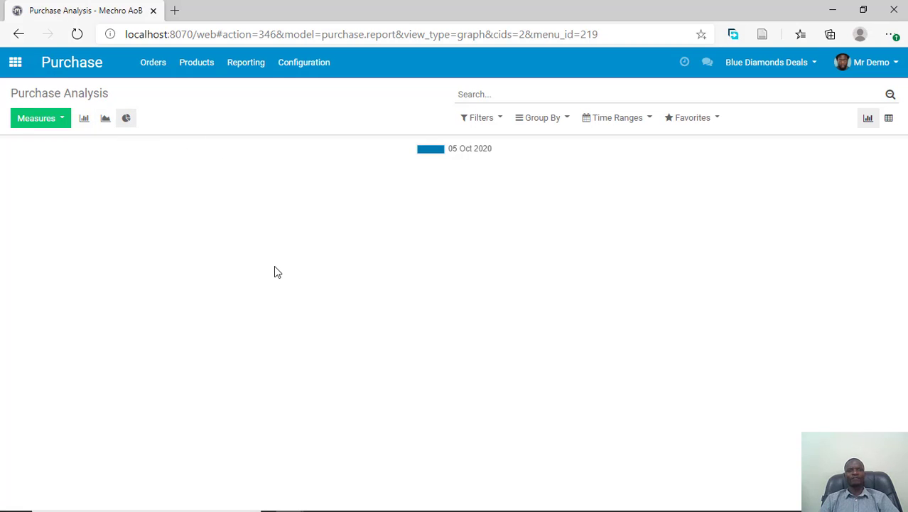
left_click(61, 120)
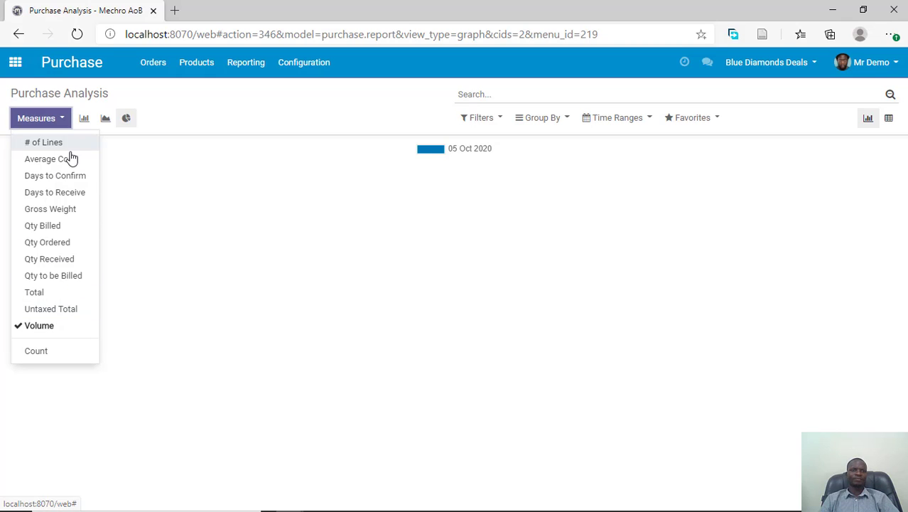
left_click(55, 225)
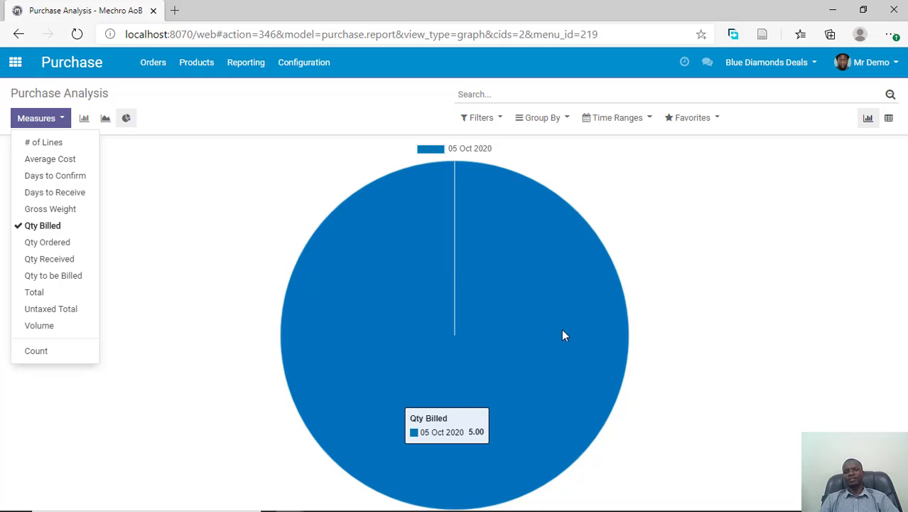
- Switch the Purchase Analysis to the pivot table and break the product category rows down by Product
left_click(869, 150)
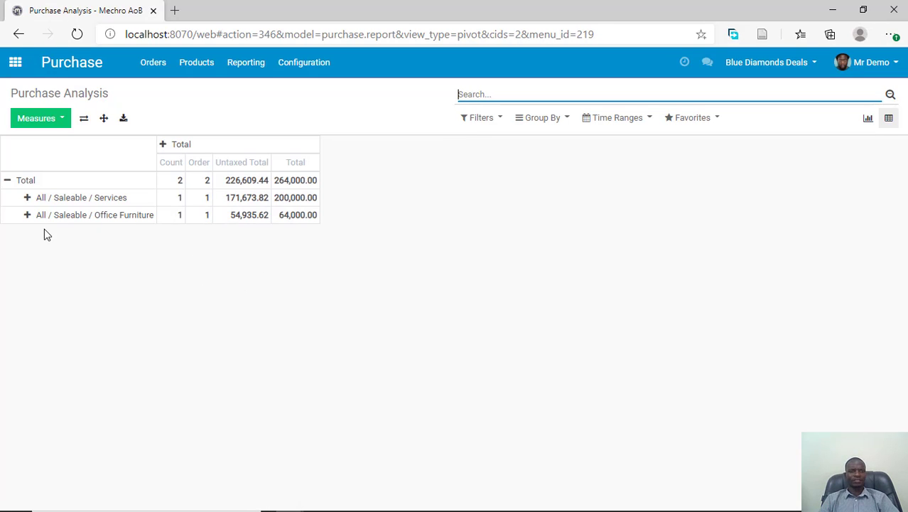
left_click(27, 215)
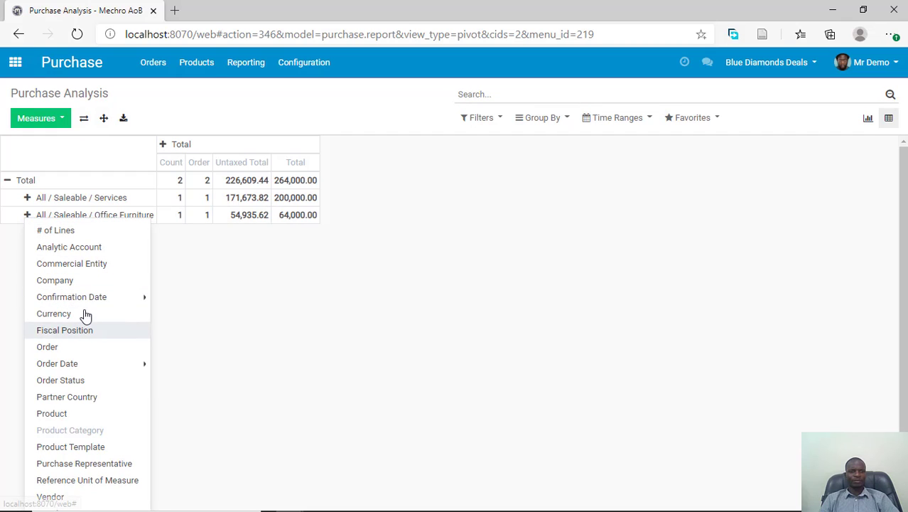
left_click(66, 414)
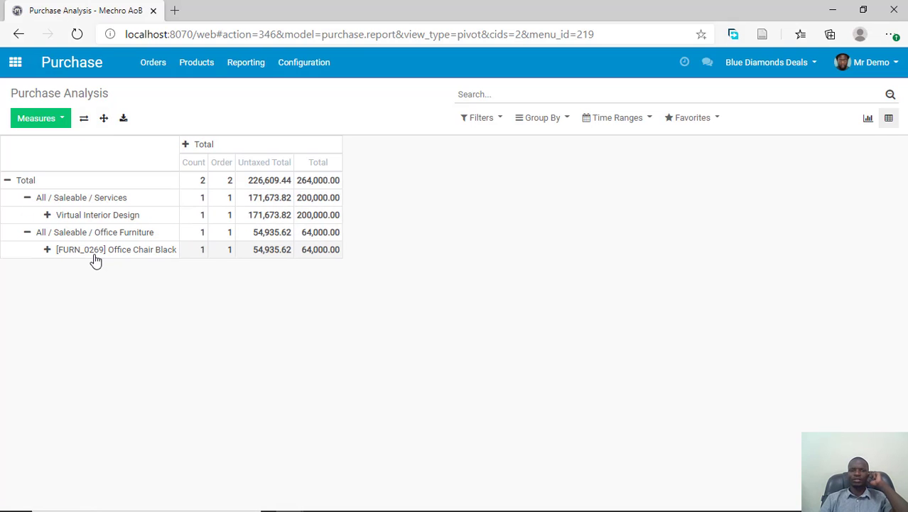
- Split the pivot table's Total column by Order Date month, and subdivide October 2020 by Order Date week
left_click(201, 144)
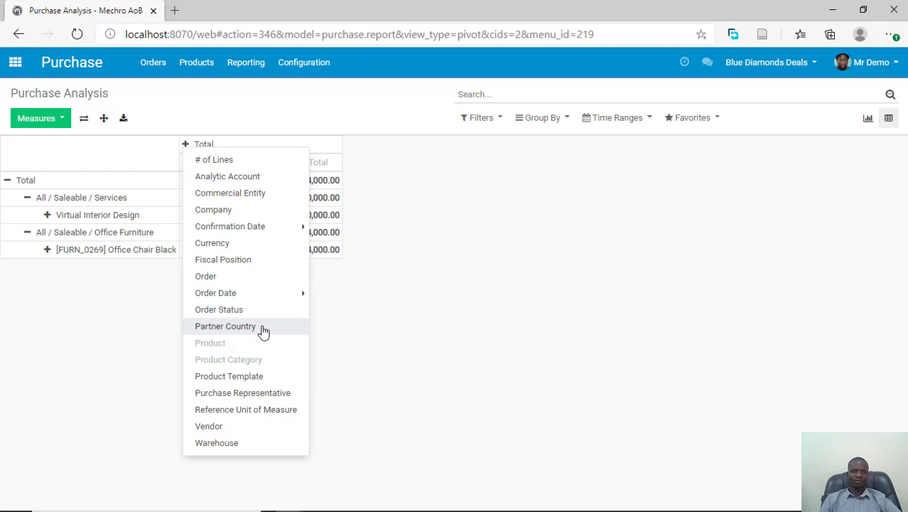
mouse_move(268, 228)
mouse_move(273, 292)
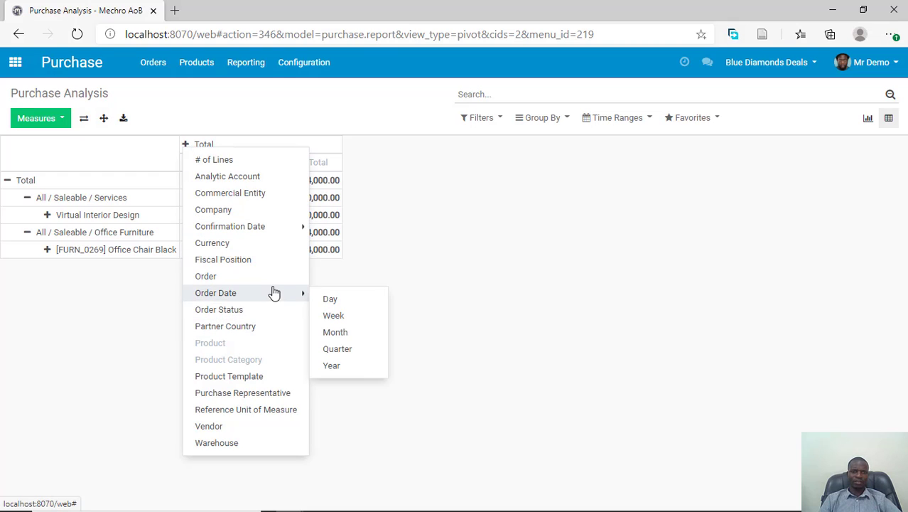
left_click(346, 332)
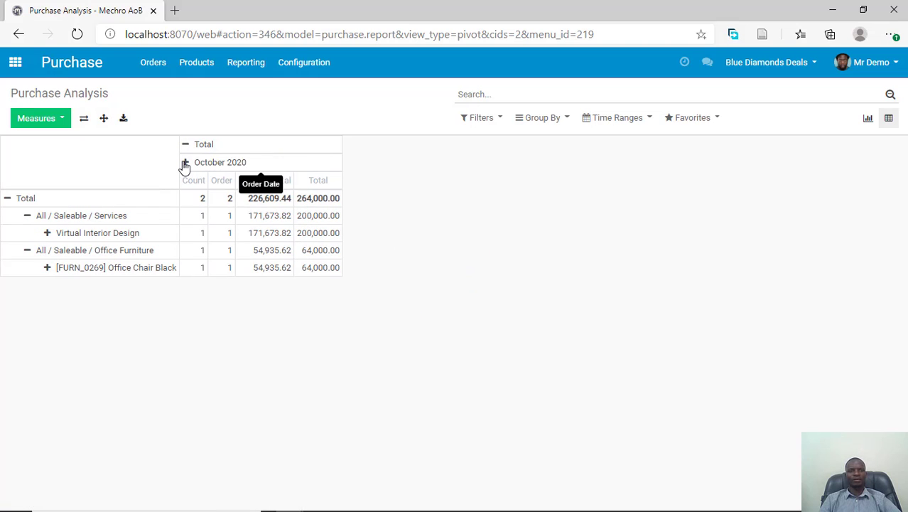
left_click(185, 162)
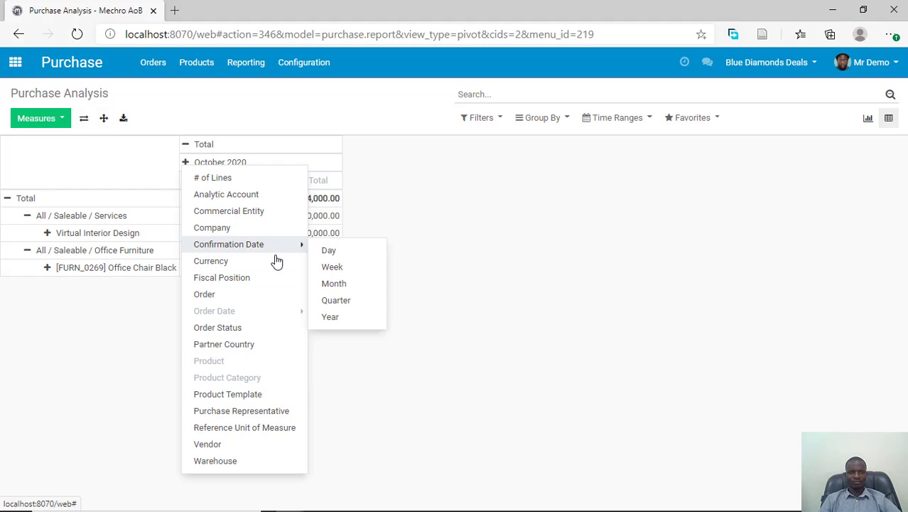
mouse_move(275, 311)
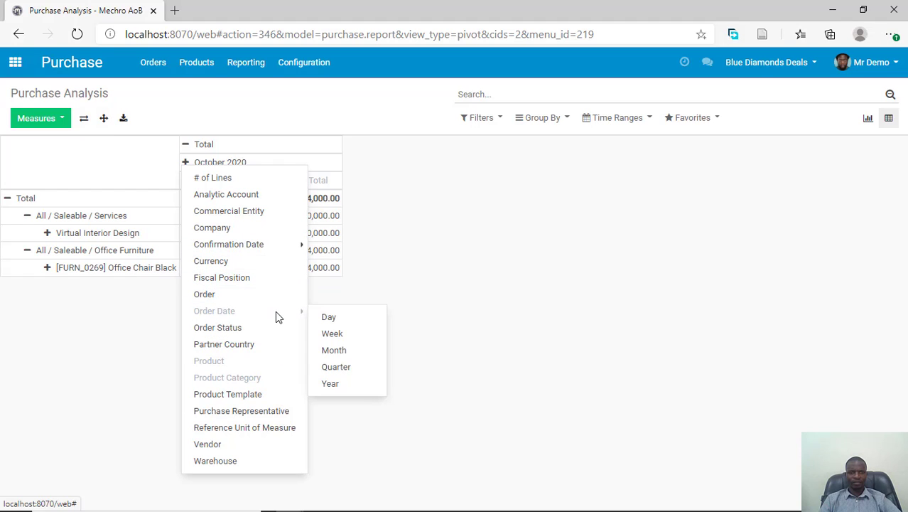
left_click(332, 337)
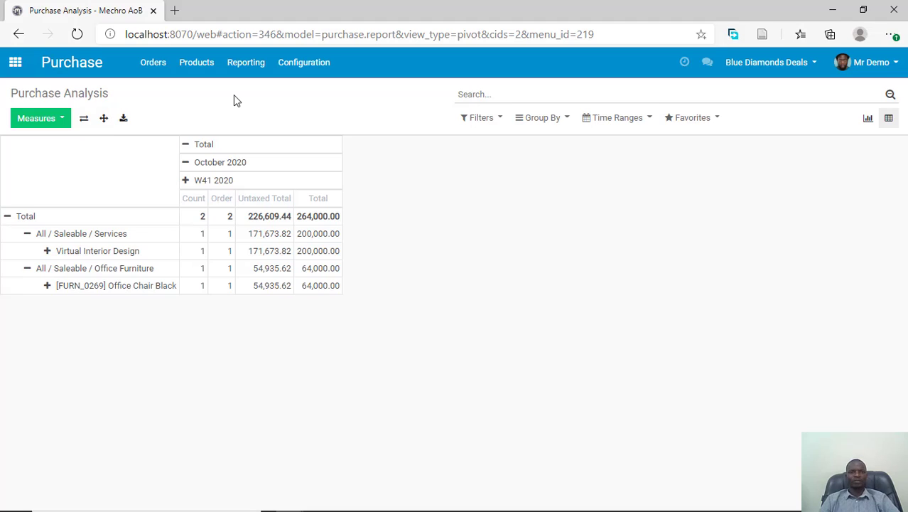
- Look through the report's Filters, Group By and Time Ranges options without applying any, and return to the apps overview
left_click(314, 66)
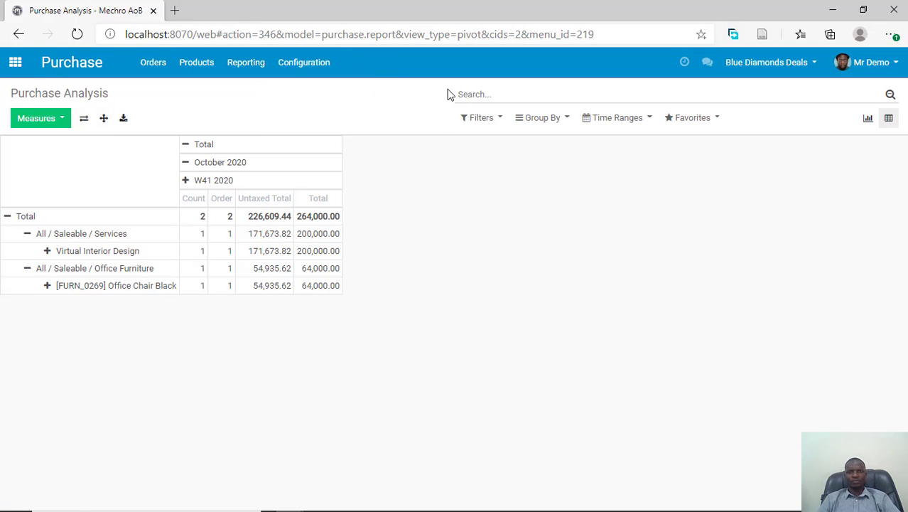
left_click(486, 94)
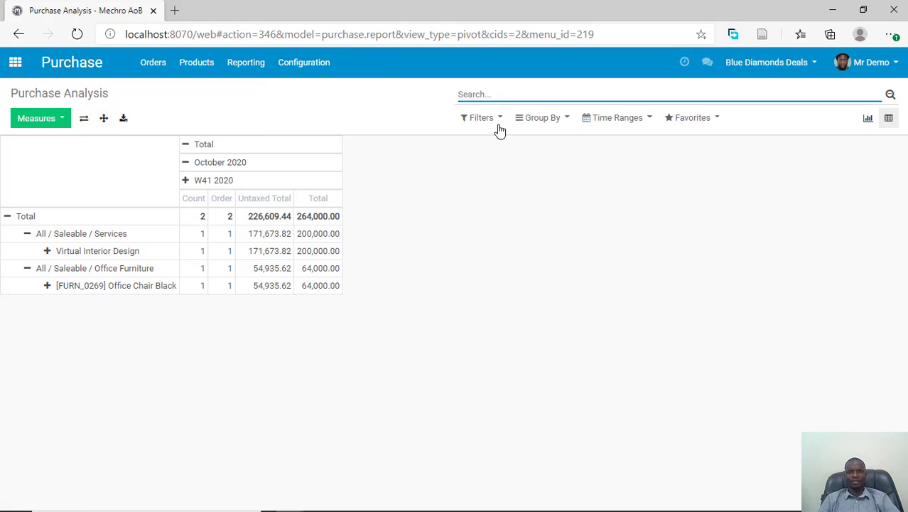
left_click(496, 121)
left_click(553, 121)
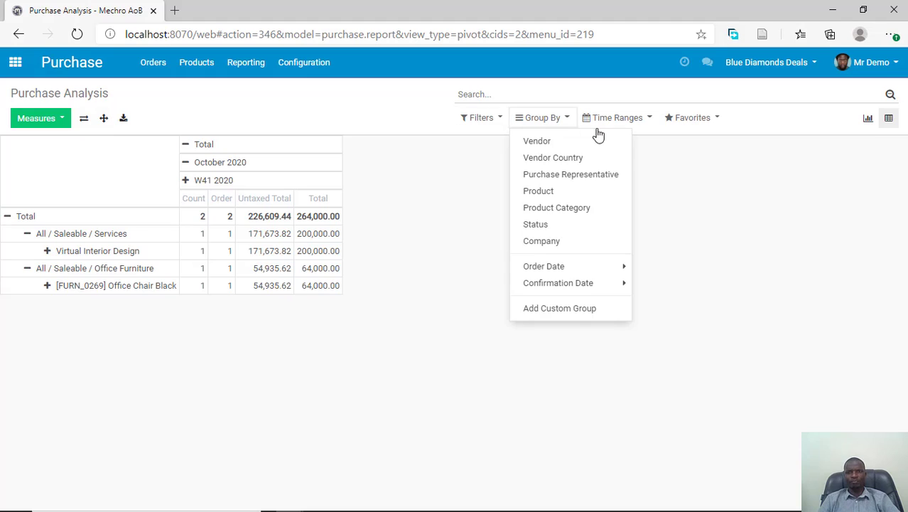
left_click(643, 124)
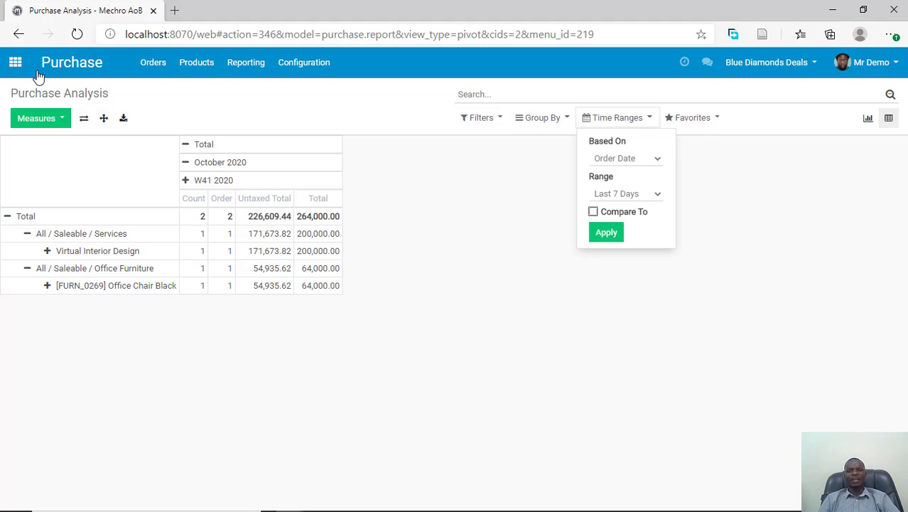
left_click(342, 128)
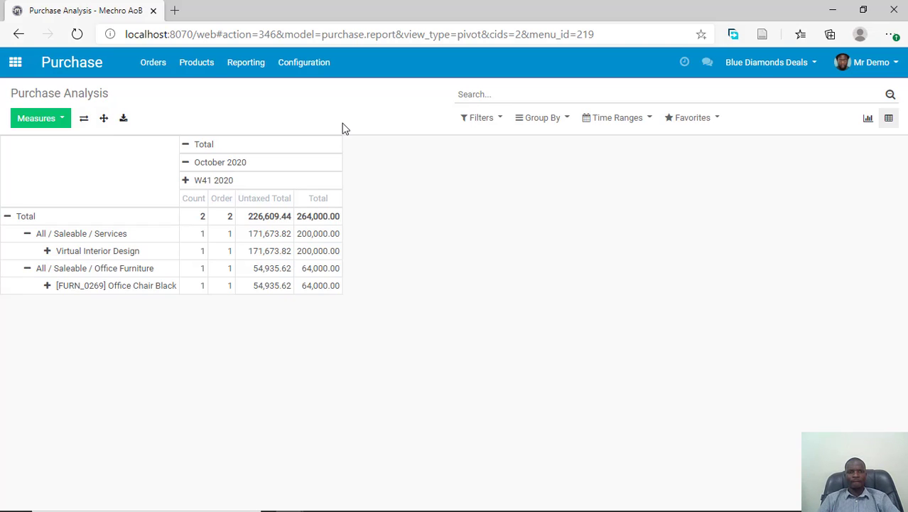
left_click(9, 62)
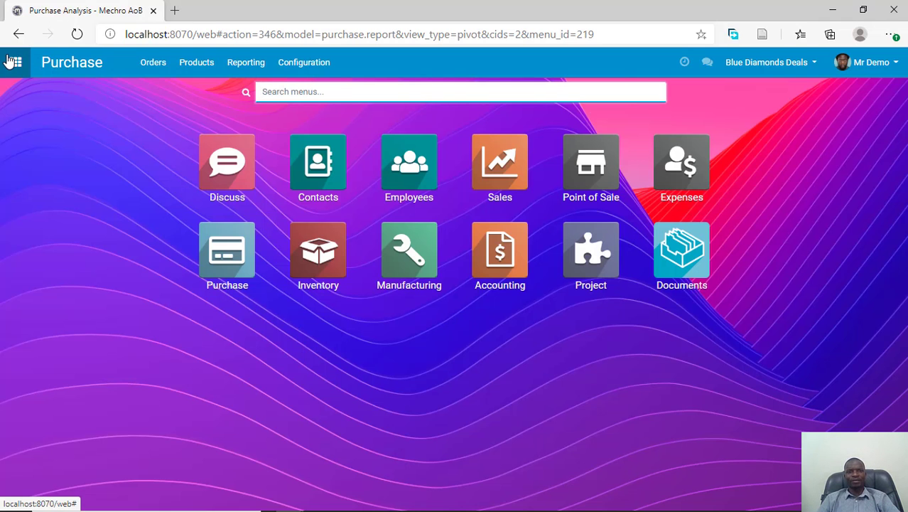